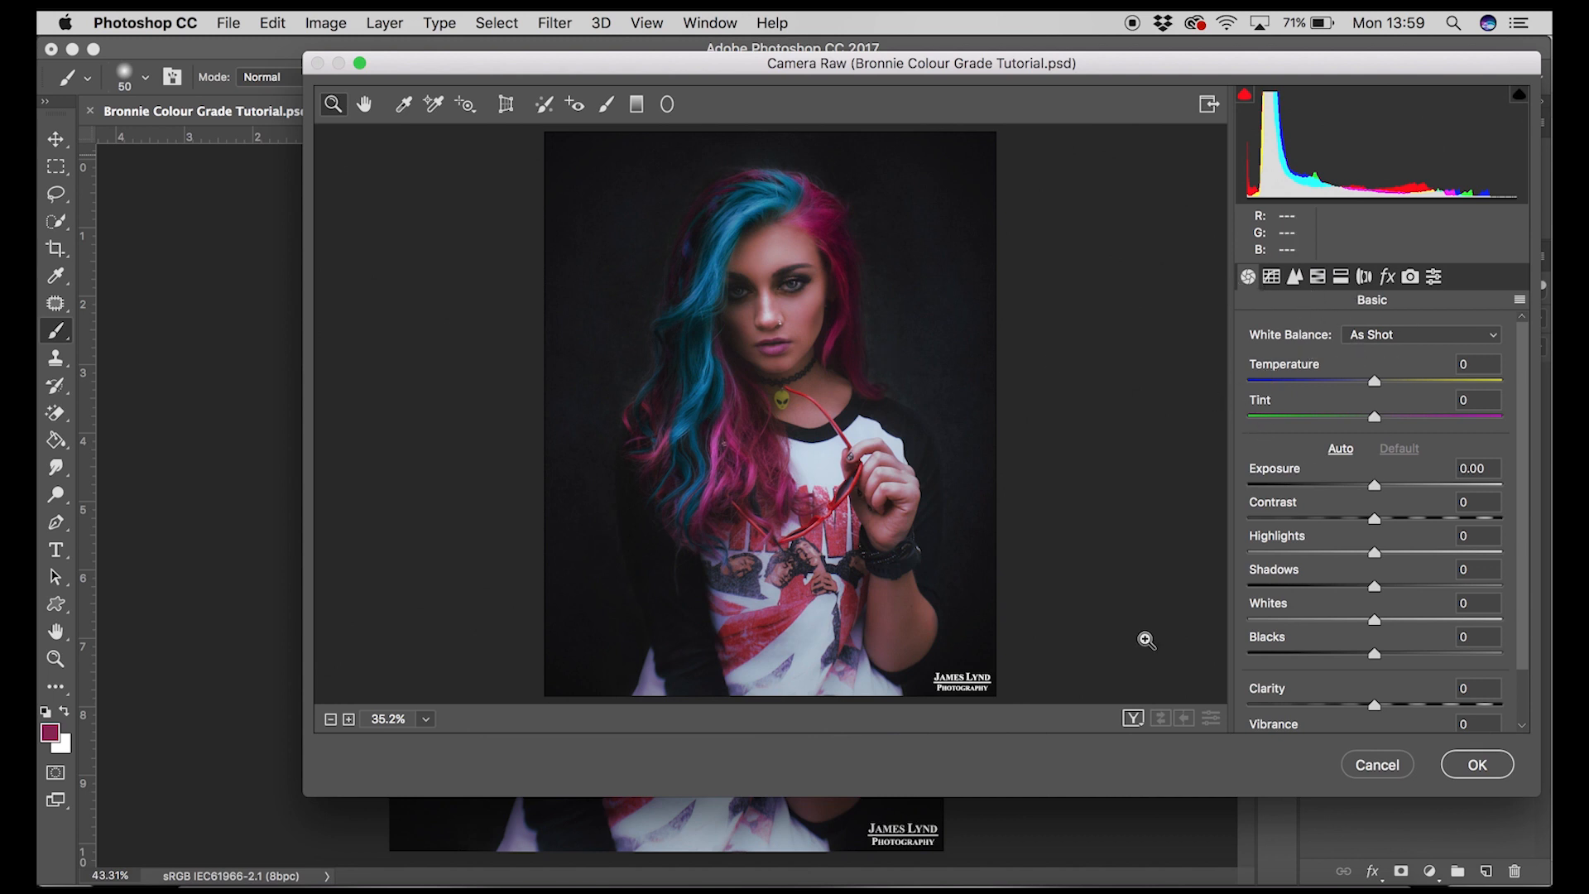
Step: Switch to Lightroom and scroll through the Develop panels to review Tone Curve, Split Toning, HSL and Camera Calibration
click(873, 879)
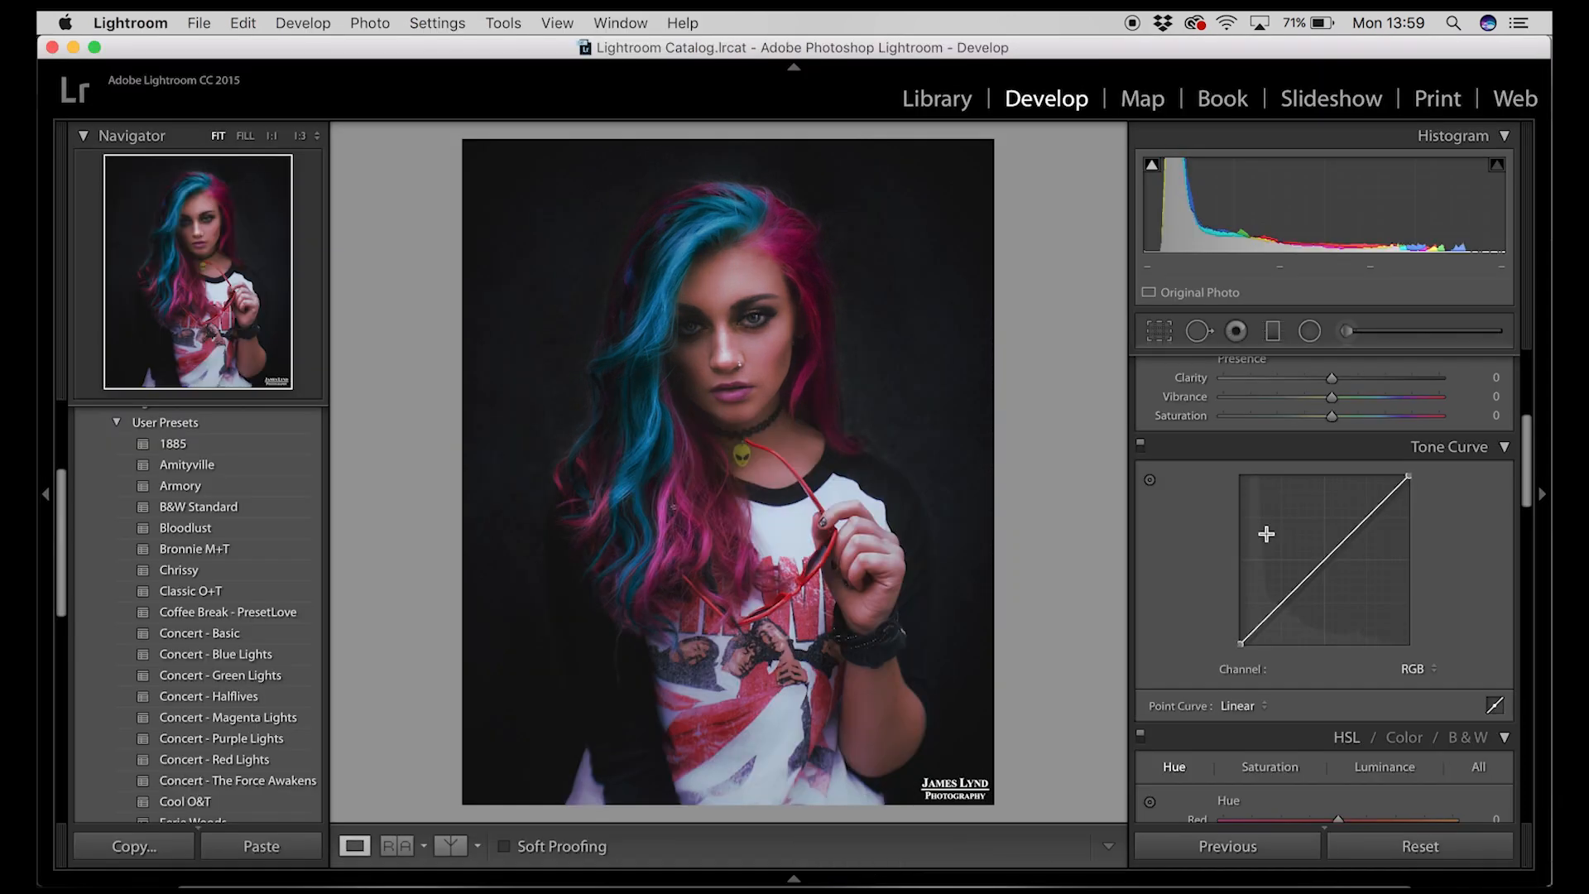
scroll(1295, 695, up, 5)
scroll(1294, 695, down, 5)
scroll(1294, 693, down, 10)
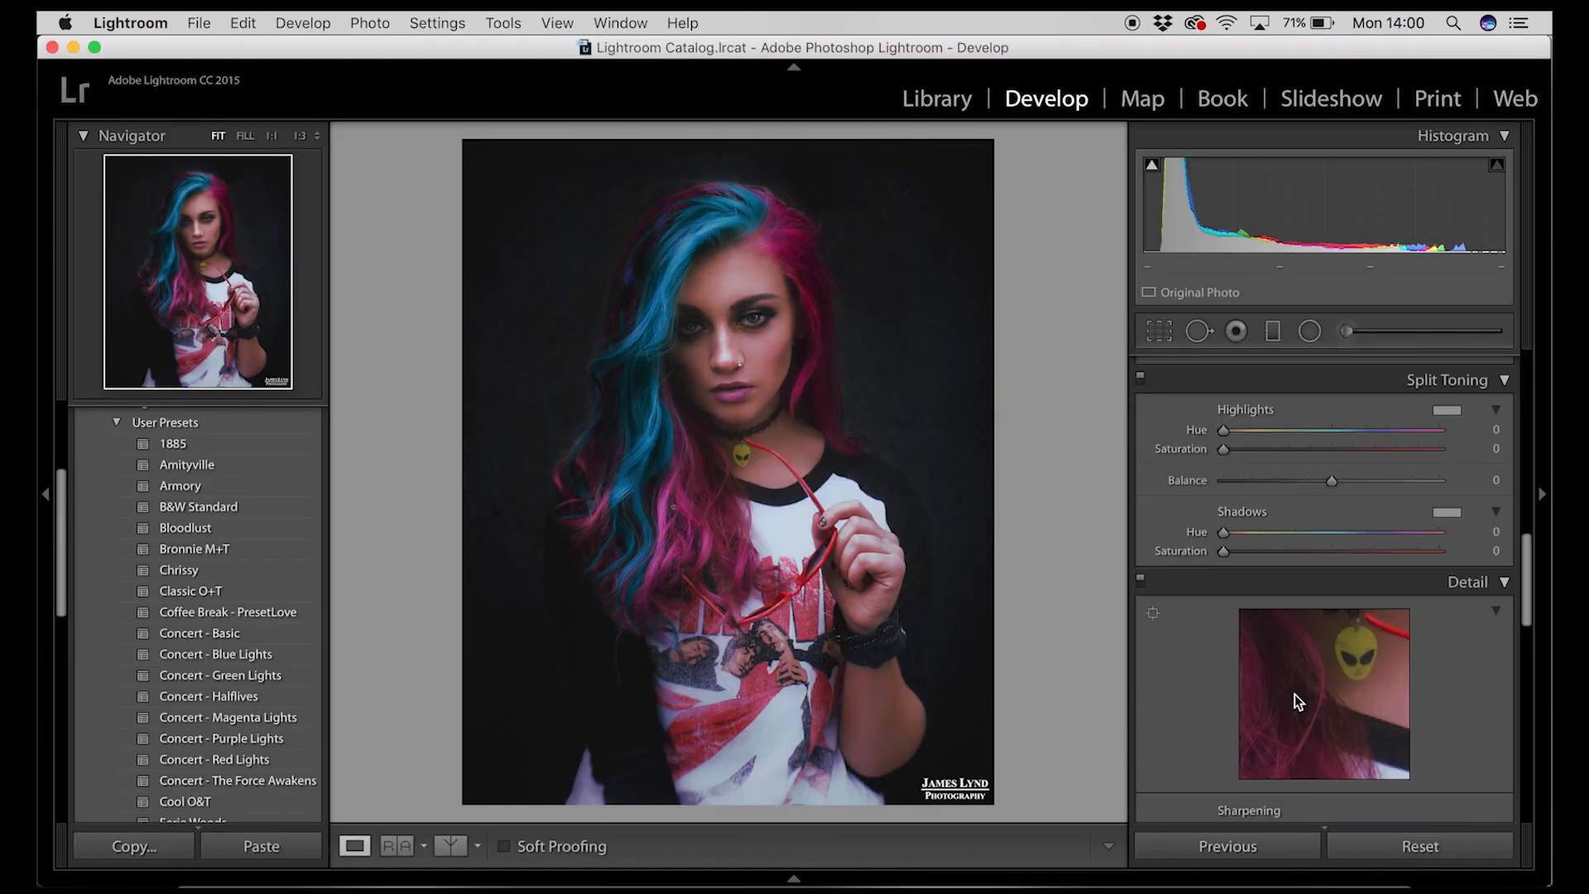
scroll(1294, 694, up, 8)
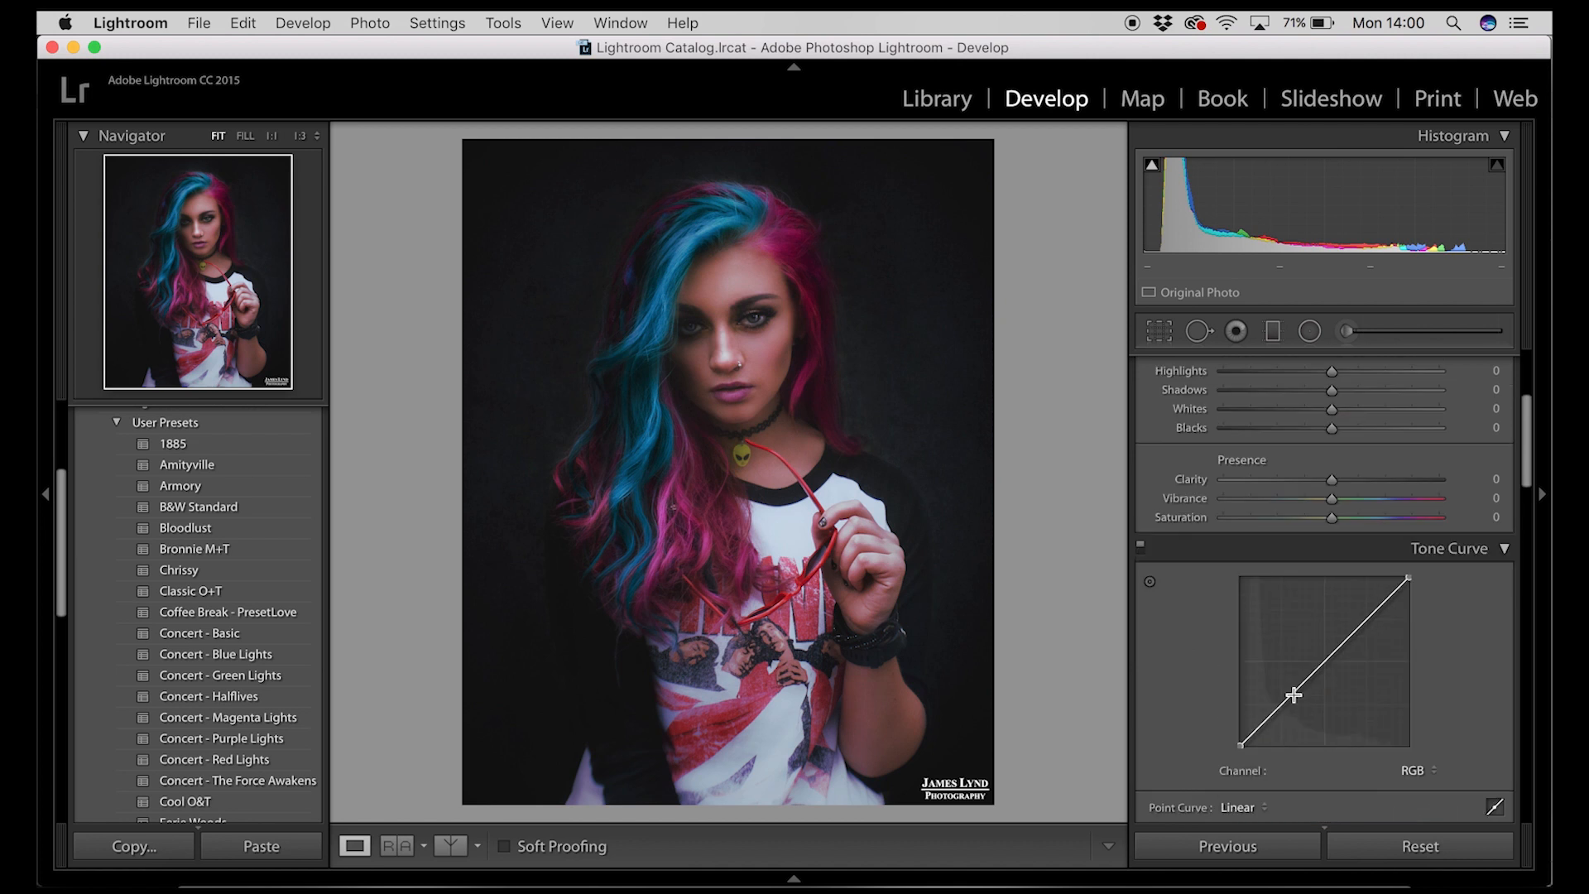
scroll(1294, 694, down, 6)
scroll(1294, 693, down, 4)
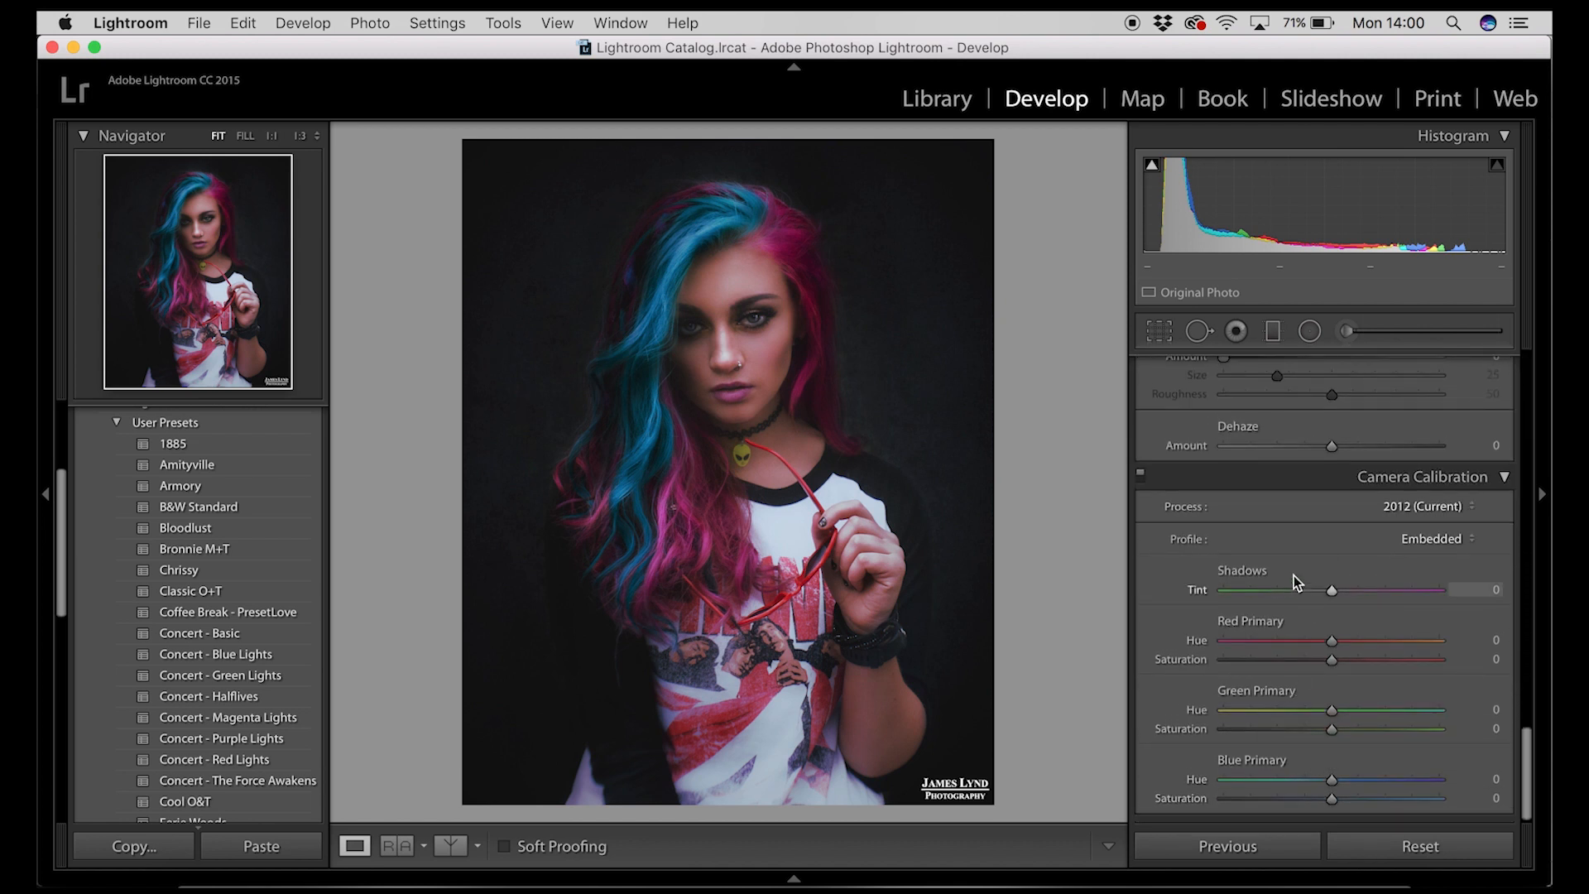
scroll(1273, 533, up, 8)
scroll(1273, 534, down, 3)
scroll(1272, 535, down, 1)
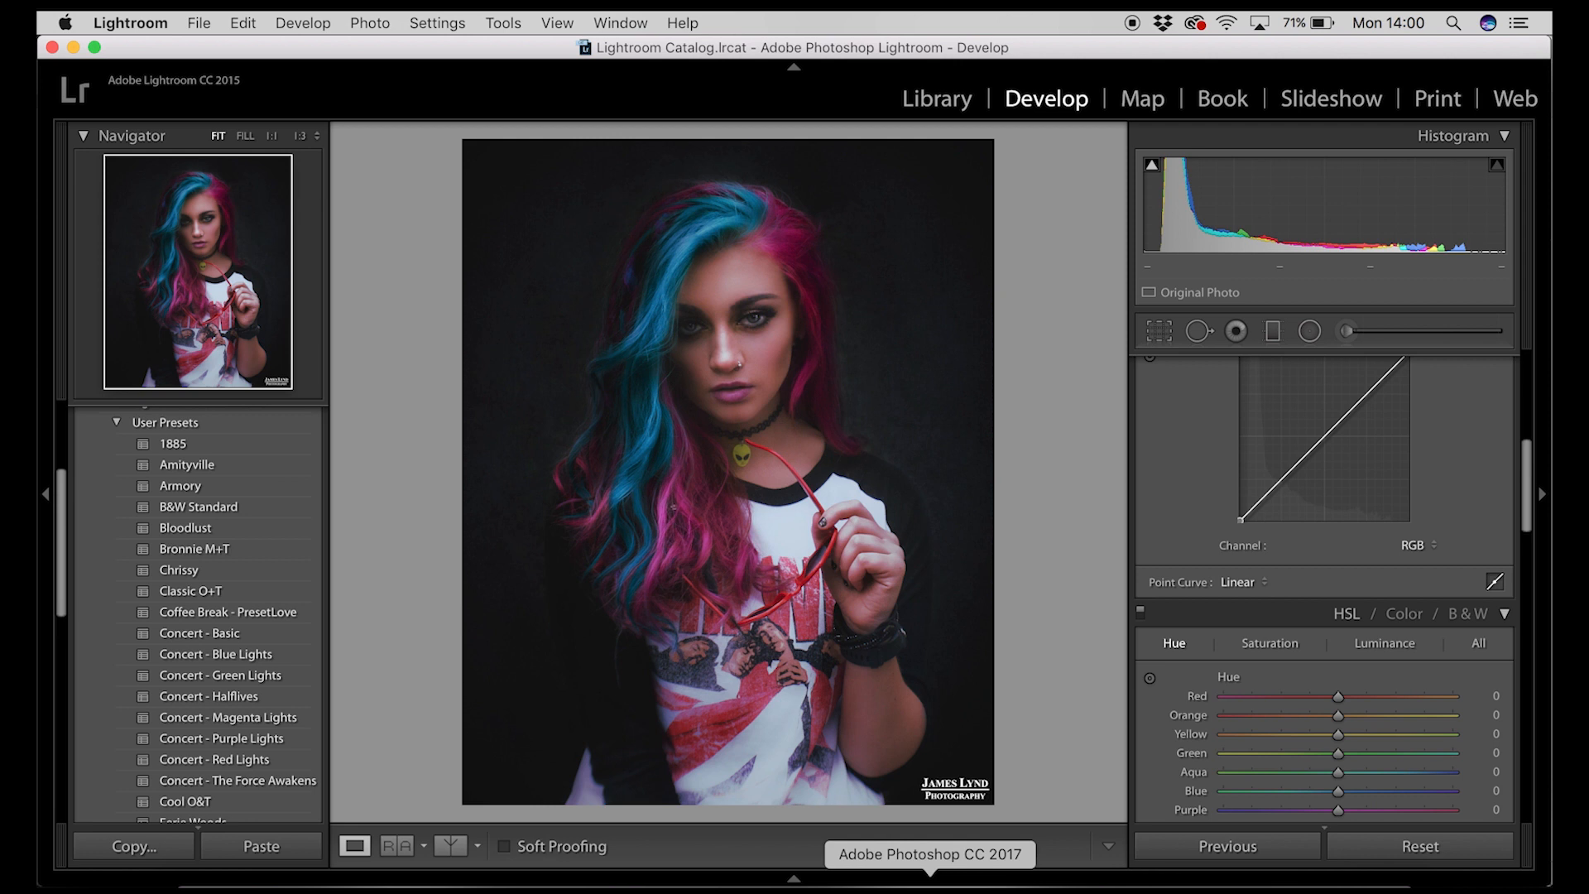
Step: Back in Photoshop's Camera Raw, set Camera Calibration Blue Primary Hue to -100, Red Primary Hue to +50 and Red Primary Saturation to -62
click(930, 883)
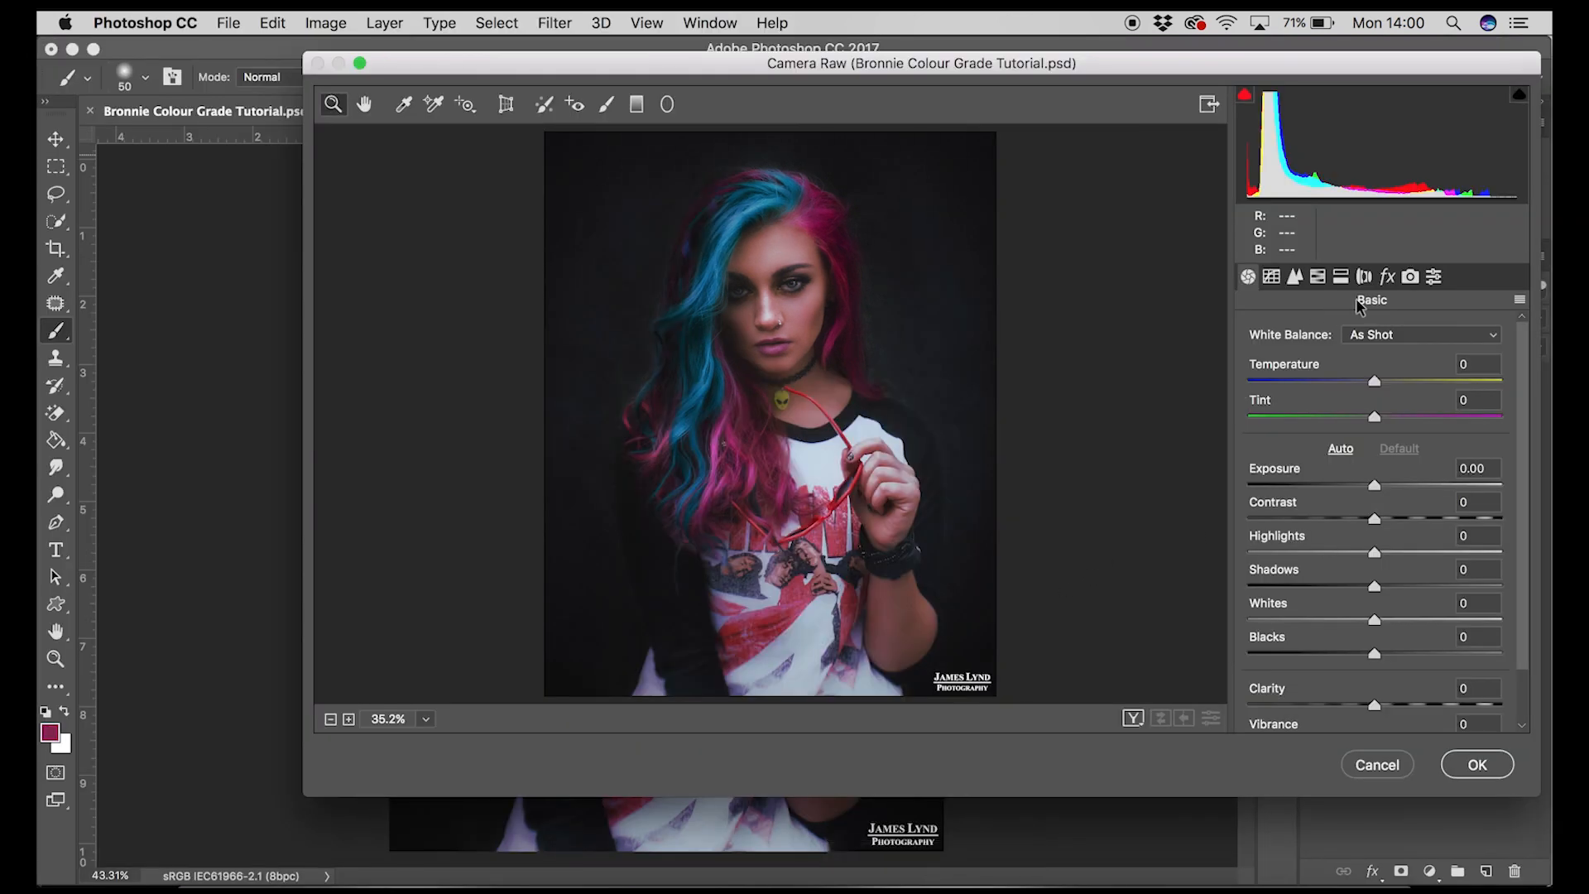
click(1408, 278)
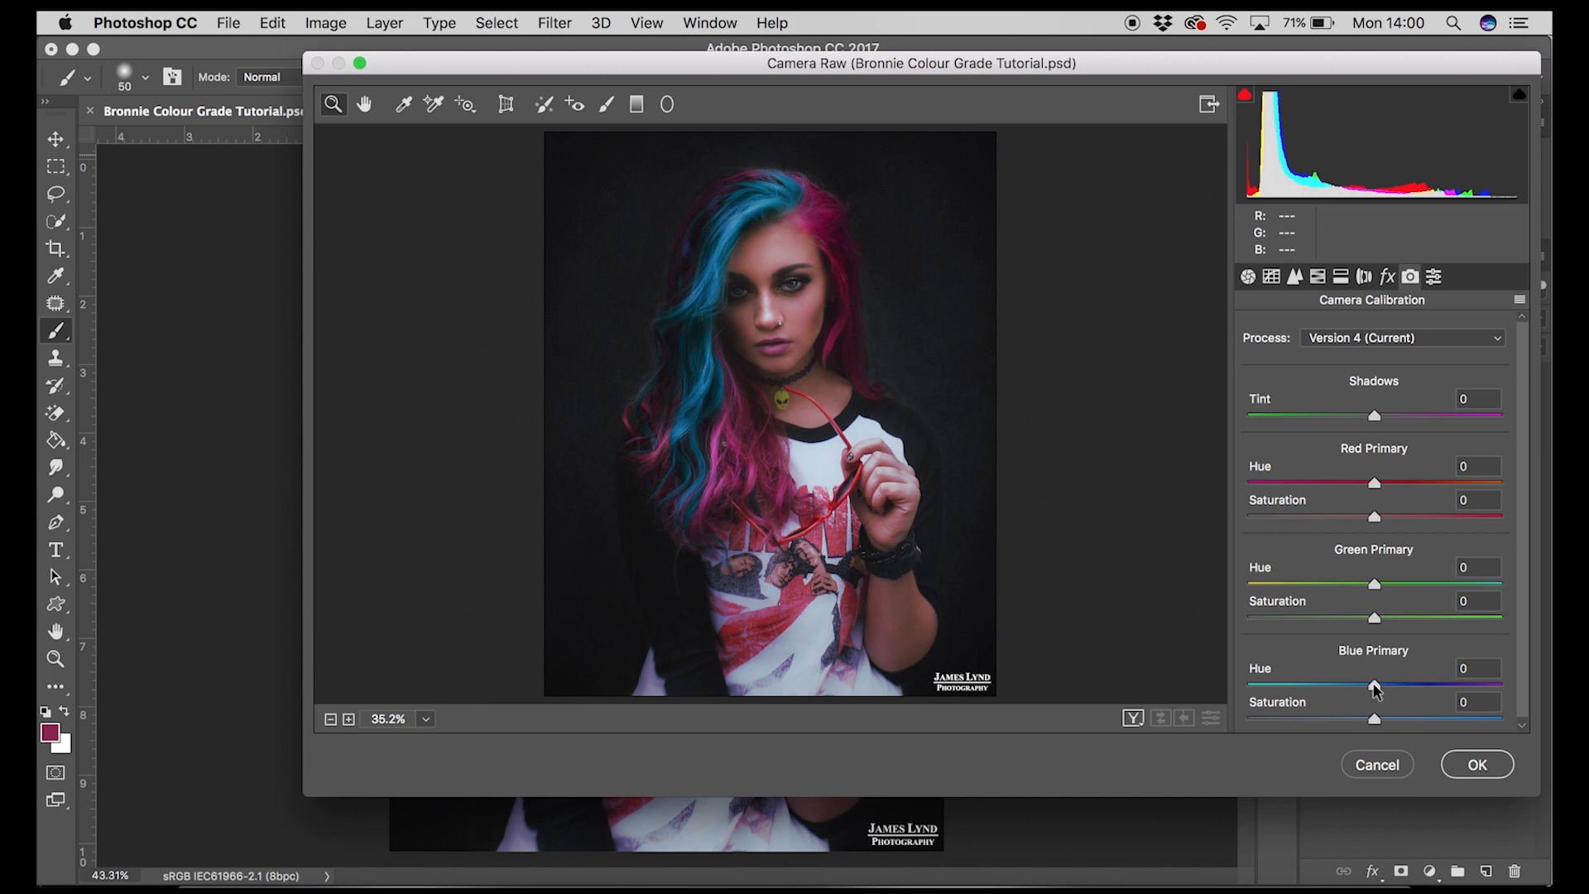
drag(1375, 689, 1224, 690)
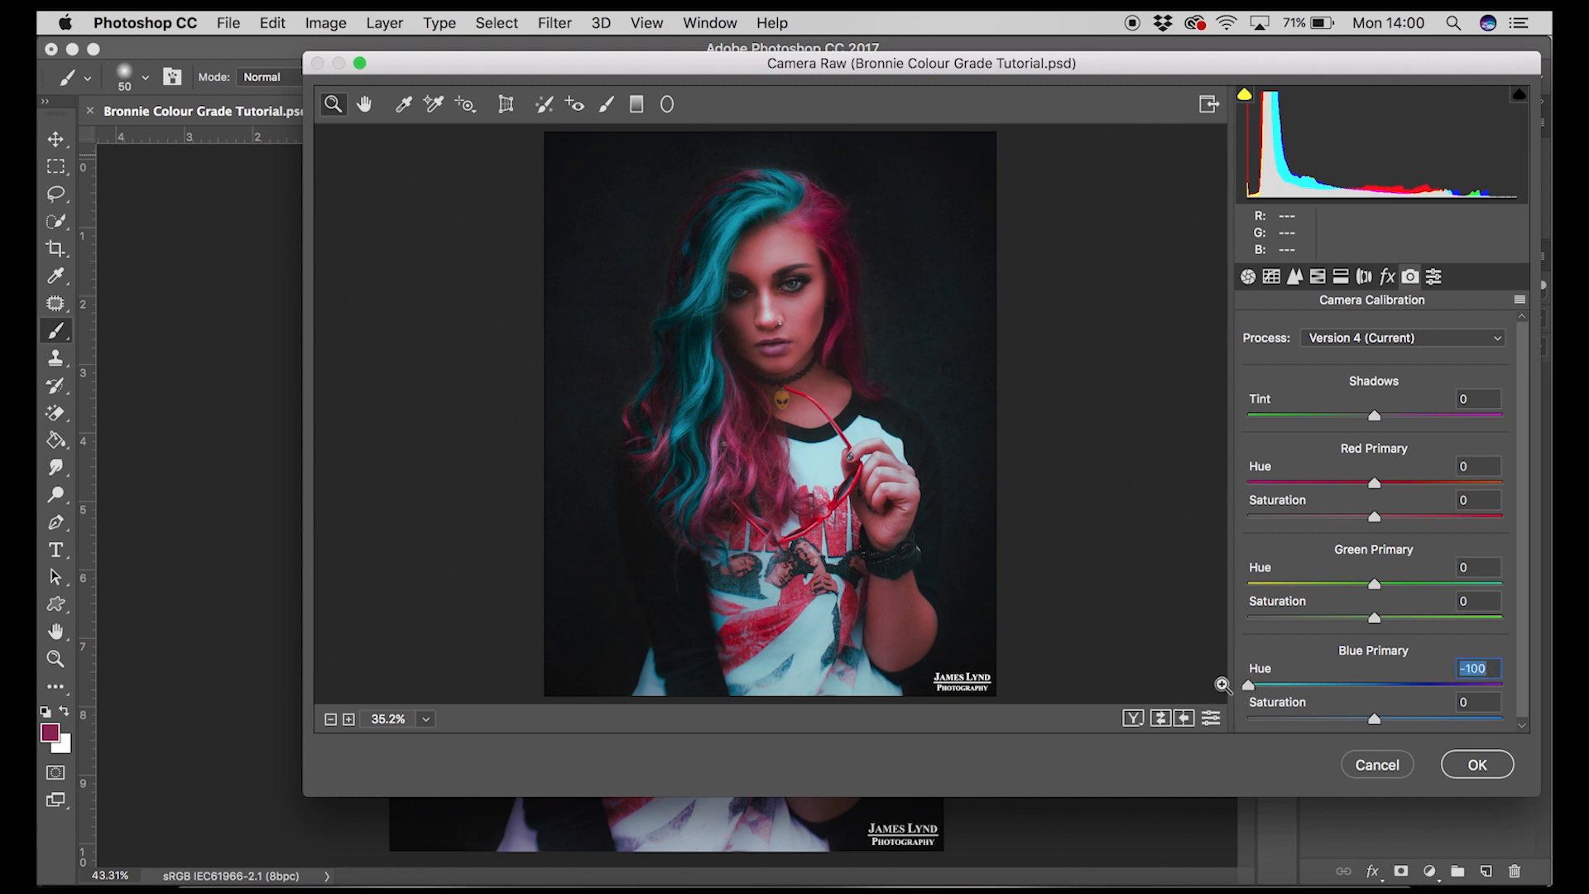
click(1480, 466)
text(50)
drag(1333, 517, 1297, 520)
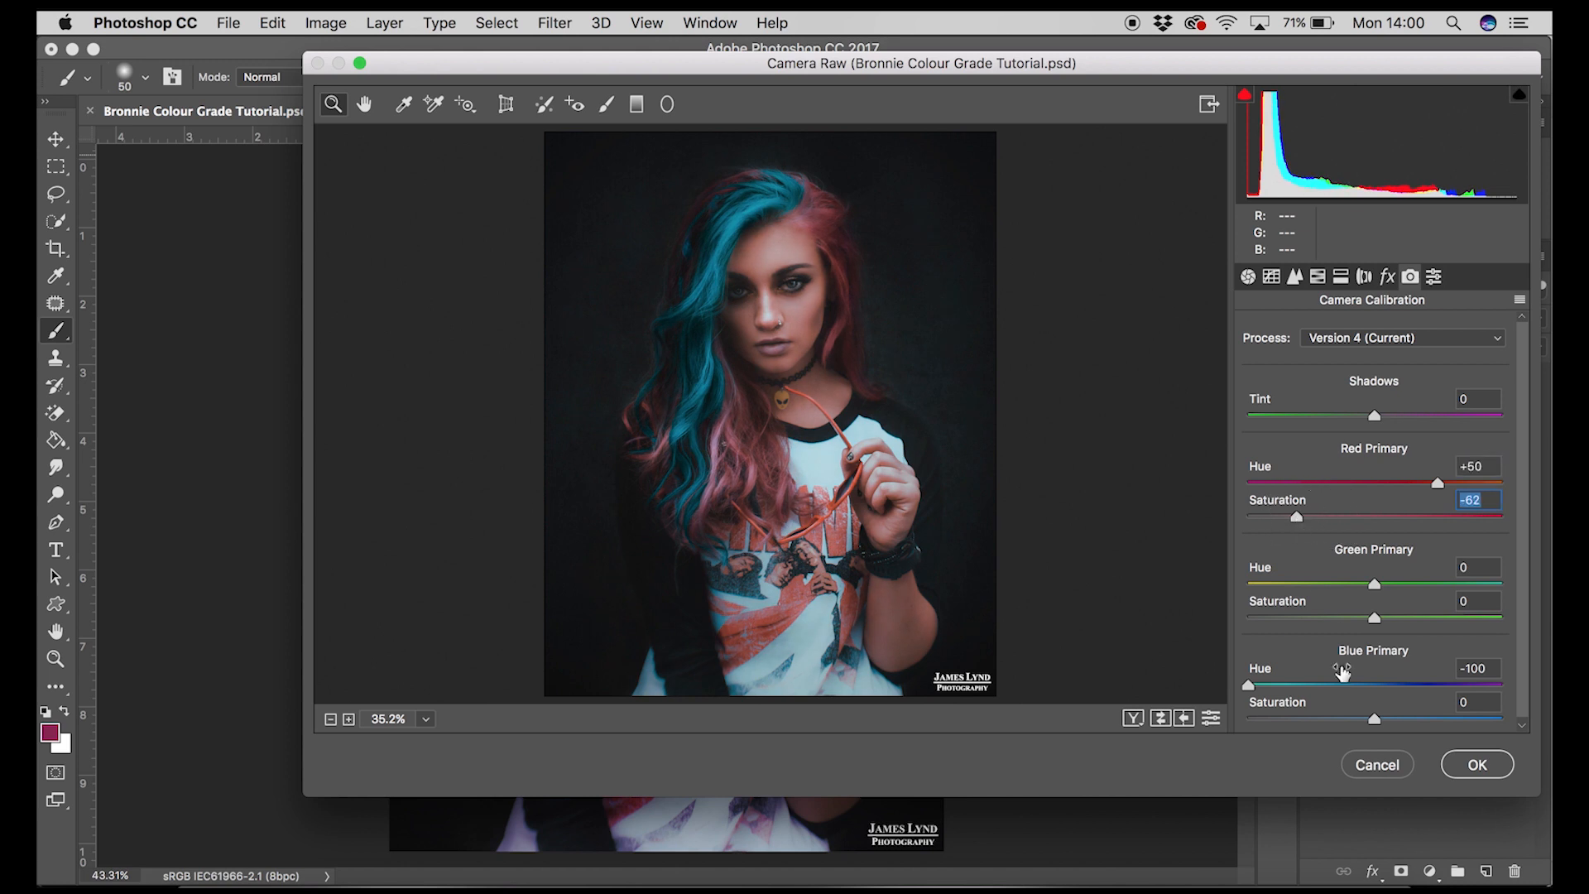
drag(1334, 717, 1357, 718)
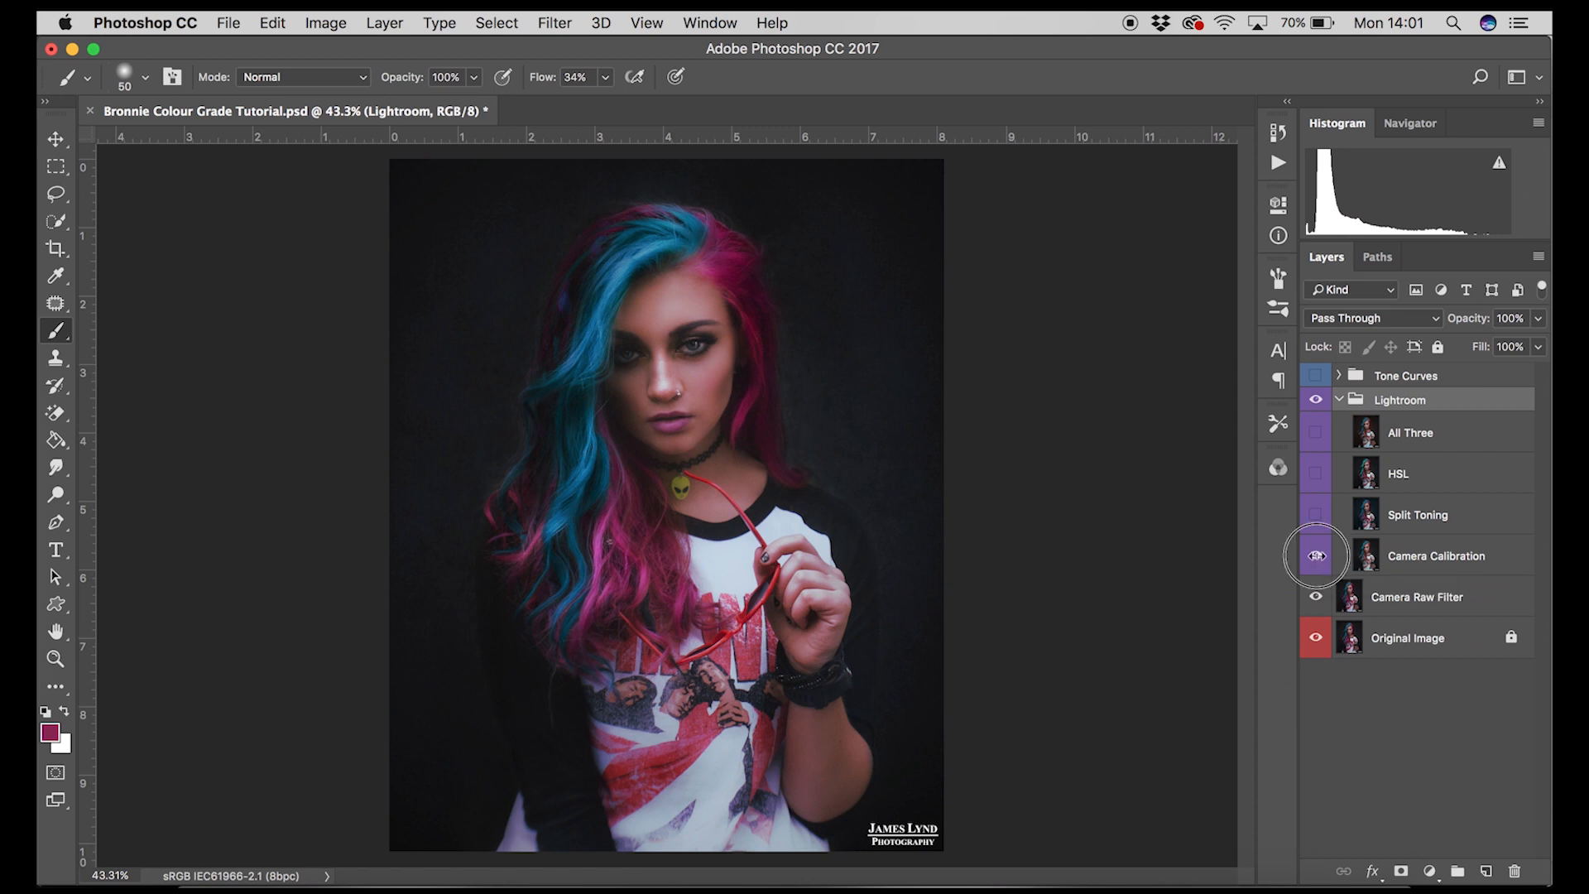
Step: Toggle the Camera Calibration layer's visibility to compare the image before and after
click(1315, 556)
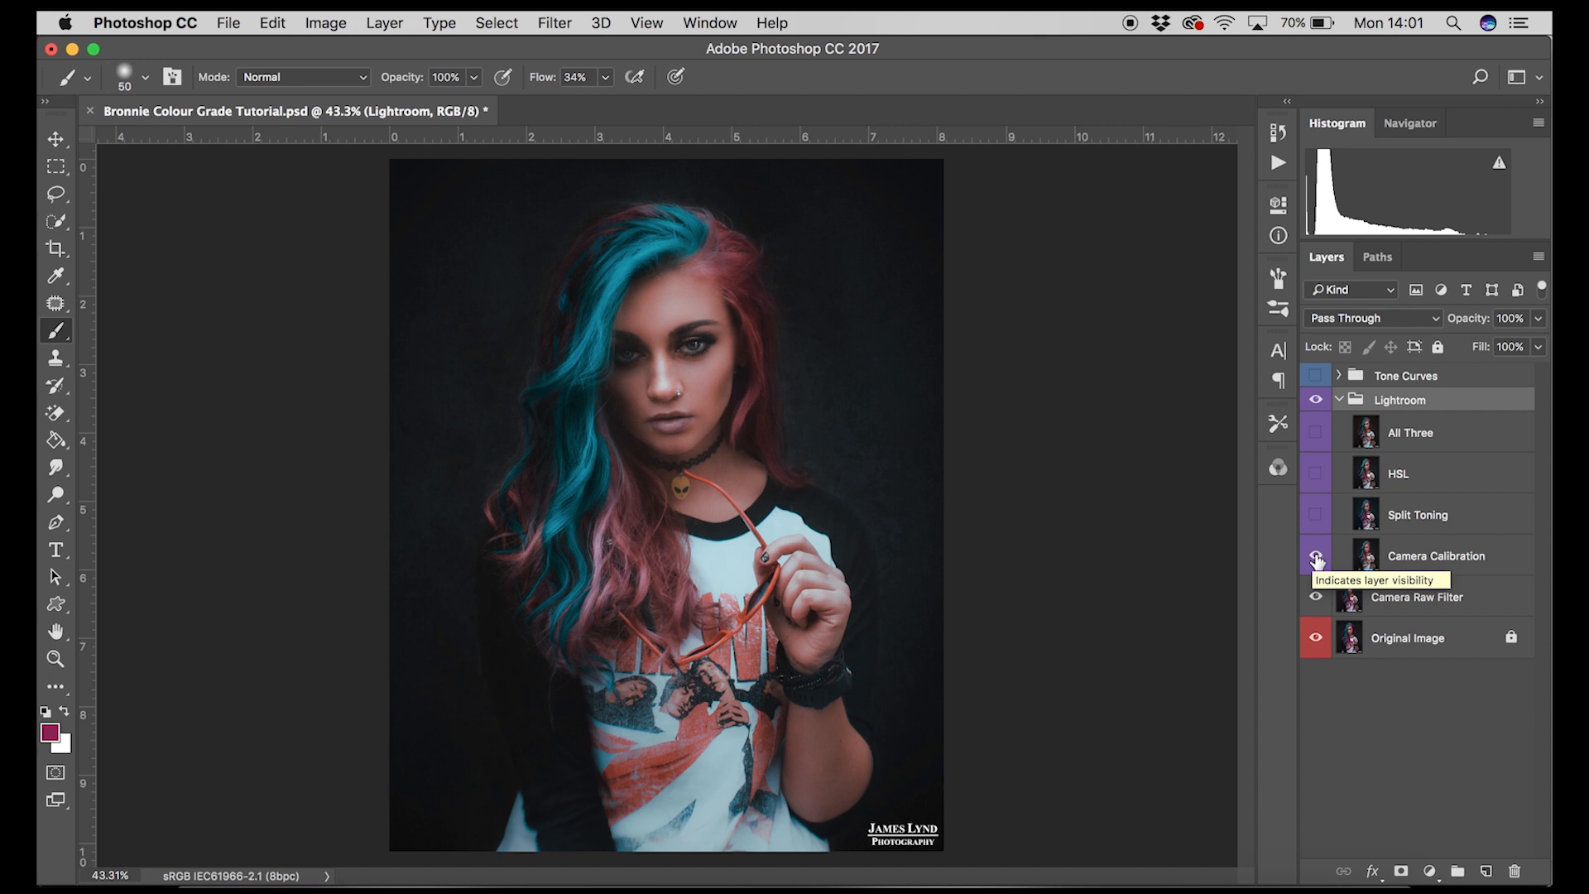
click(1315, 558)
click(1316, 561)
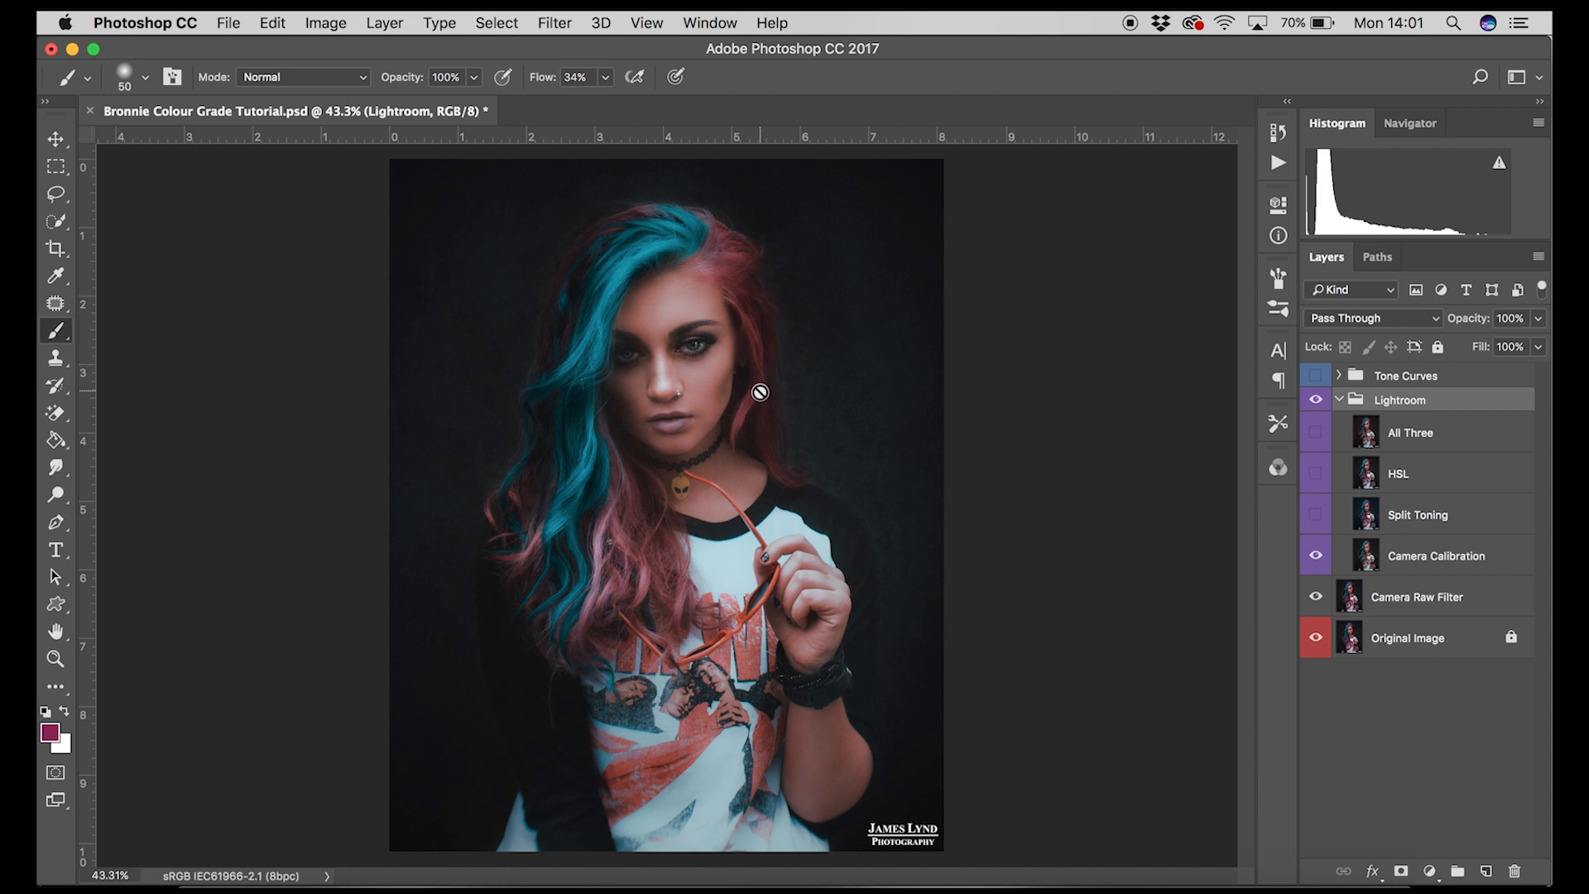
click(1316, 561)
click(1317, 562)
click(1316, 562)
Step: Open Camera Raw Filter on the Camera Raw Filter layer and set Split Toning highlights hue to 53 and saturation to 11
click(1411, 608)
key(super+shift+a)
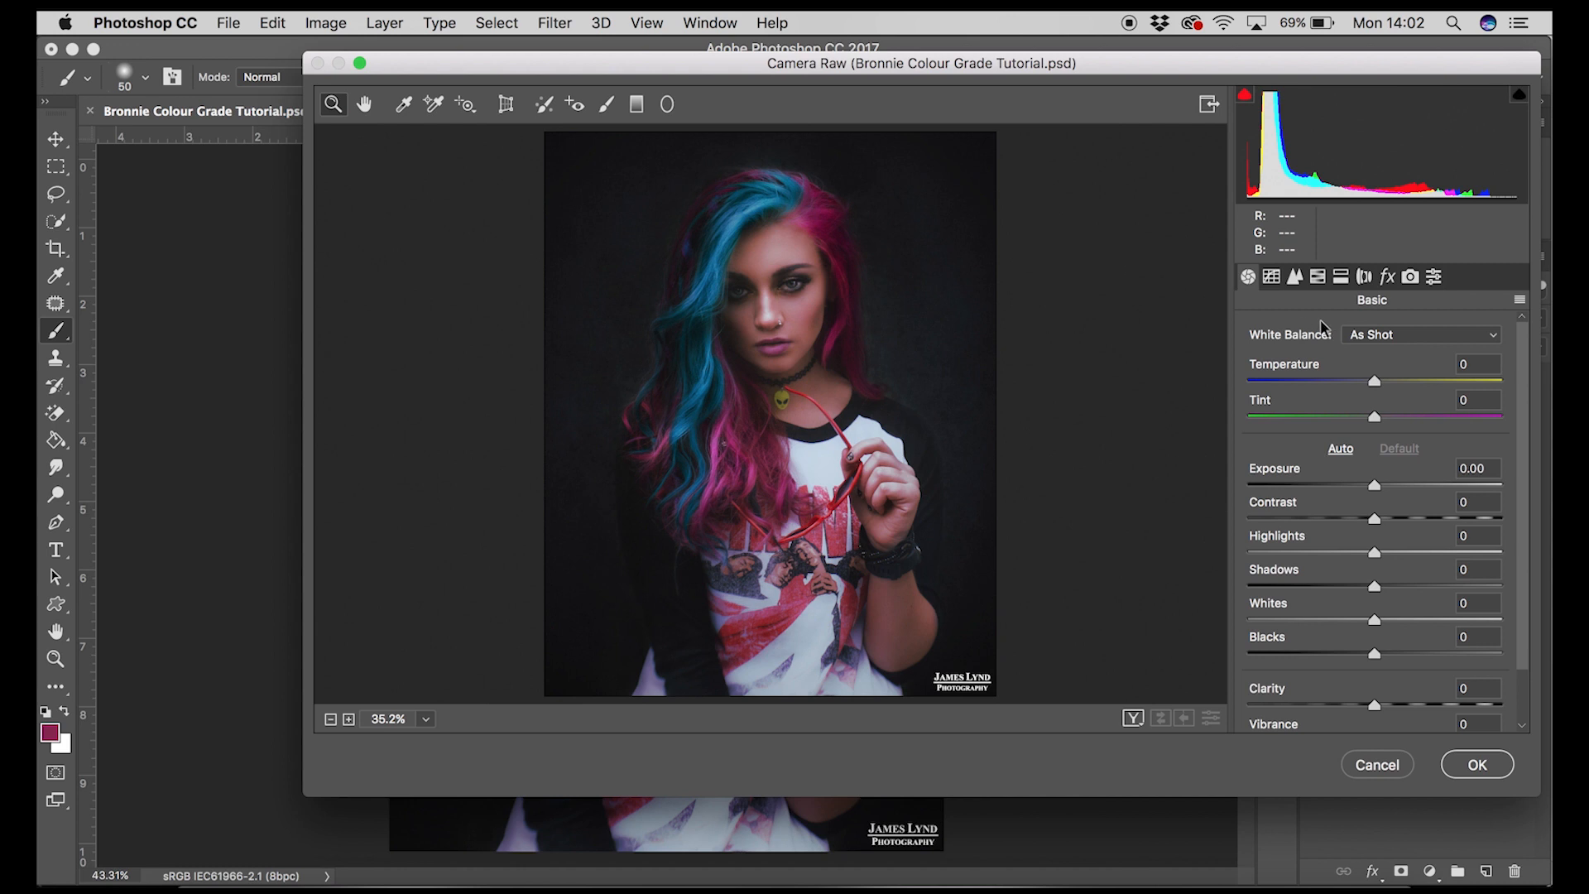
click(1339, 279)
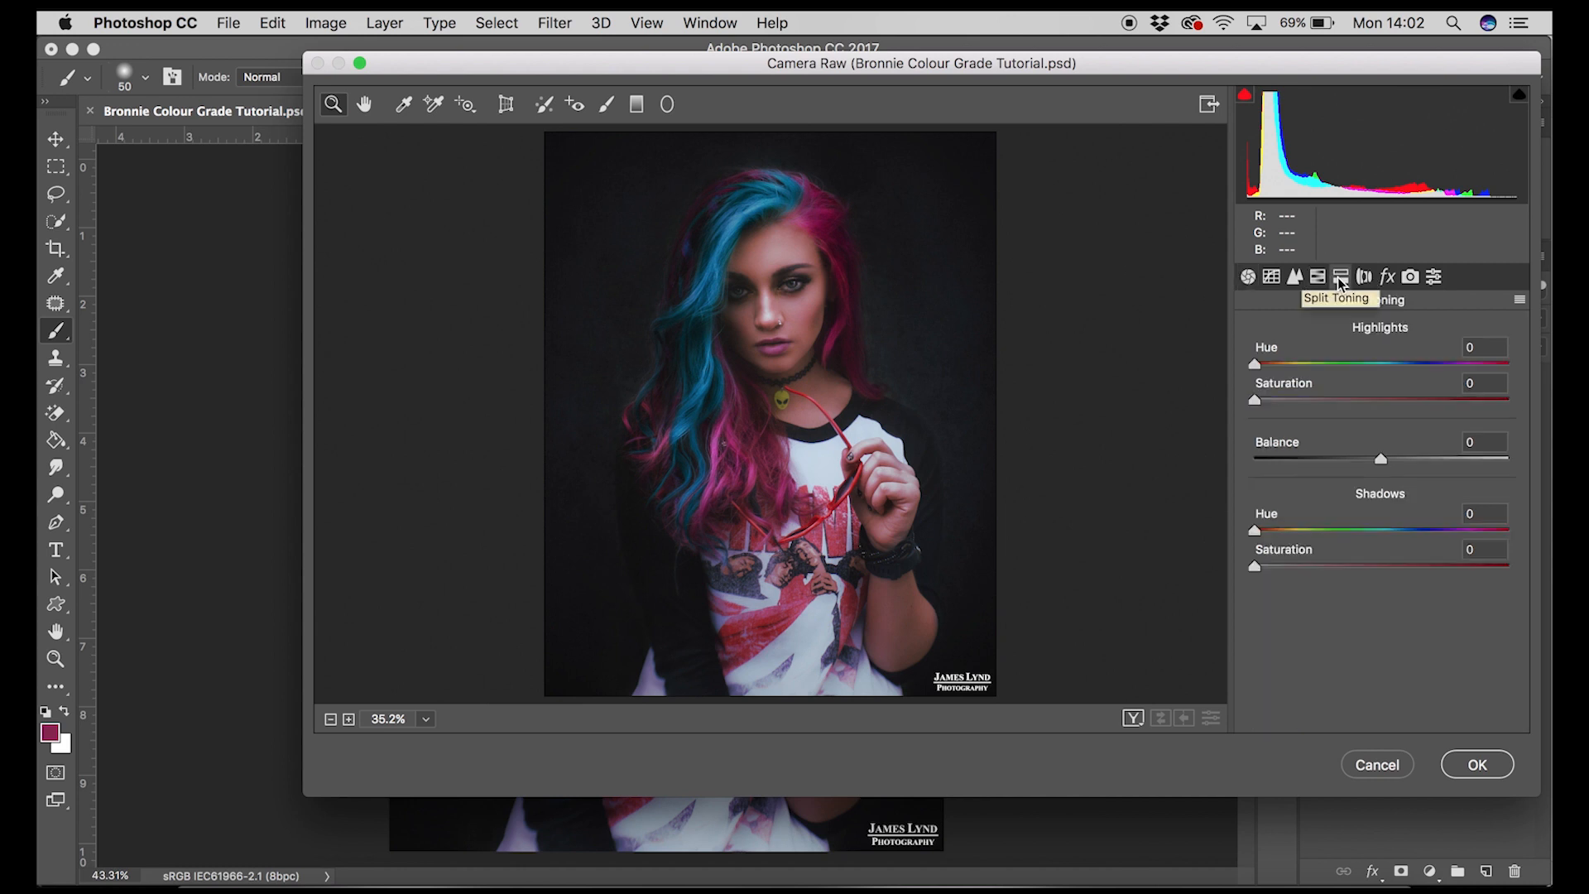
click(1291, 364)
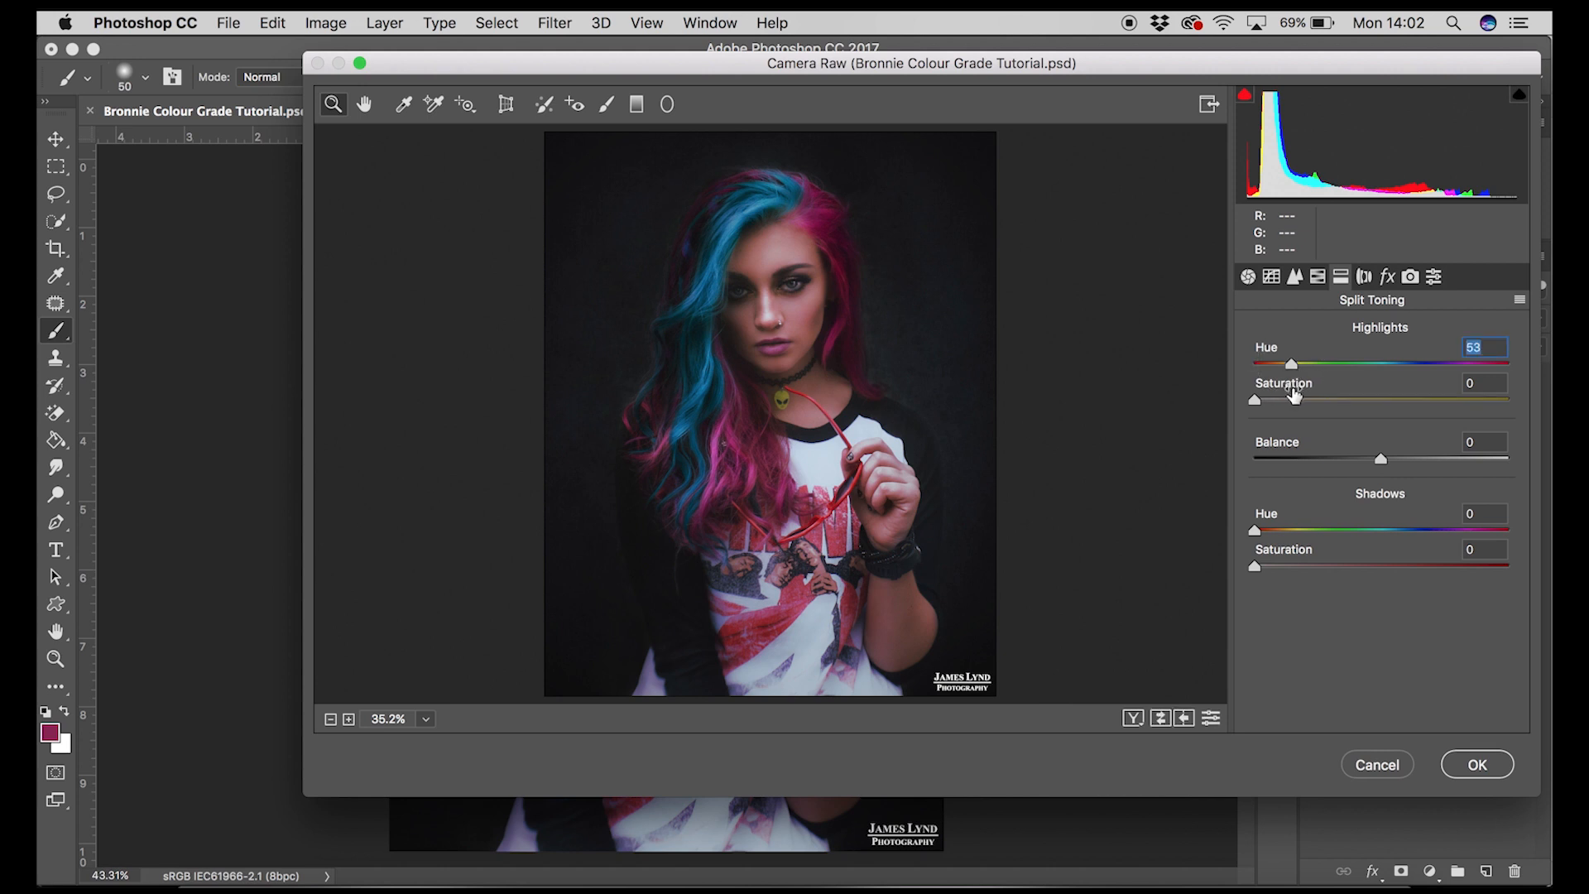
click(1285, 400)
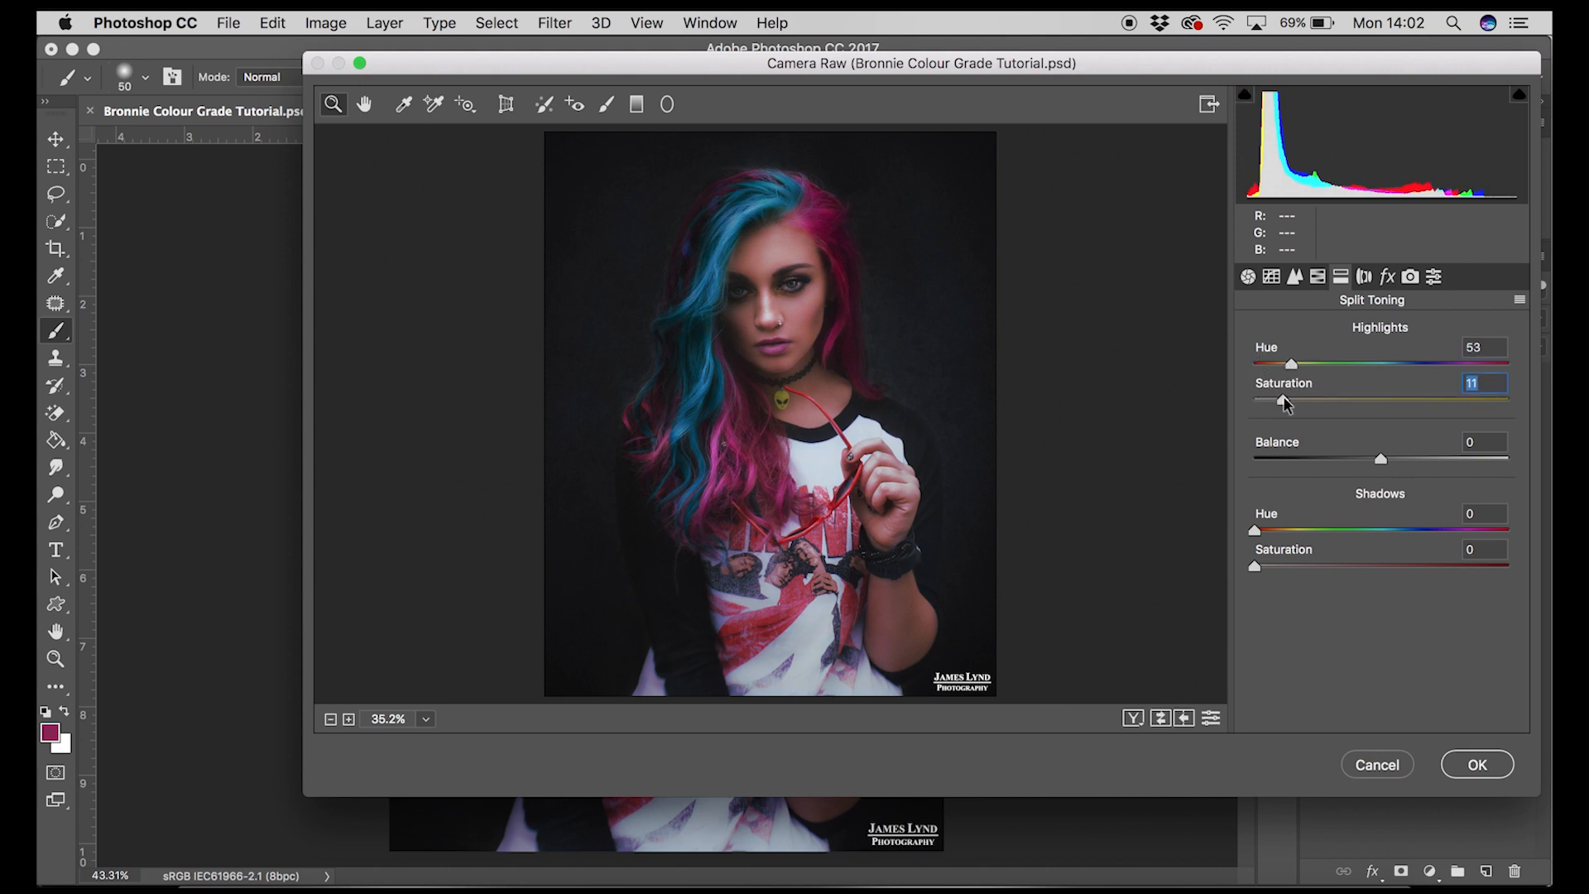
Step: Set the Split Toning shadows hue to 195, shadows saturation to 16 and balance to -3
click(1391, 530)
mouse_move(1273, 567)
mouse_down()
mouse_move(1358, 569)
mouse_move(1277, 566)
mouse_move(1294, 566)
mouse_up()
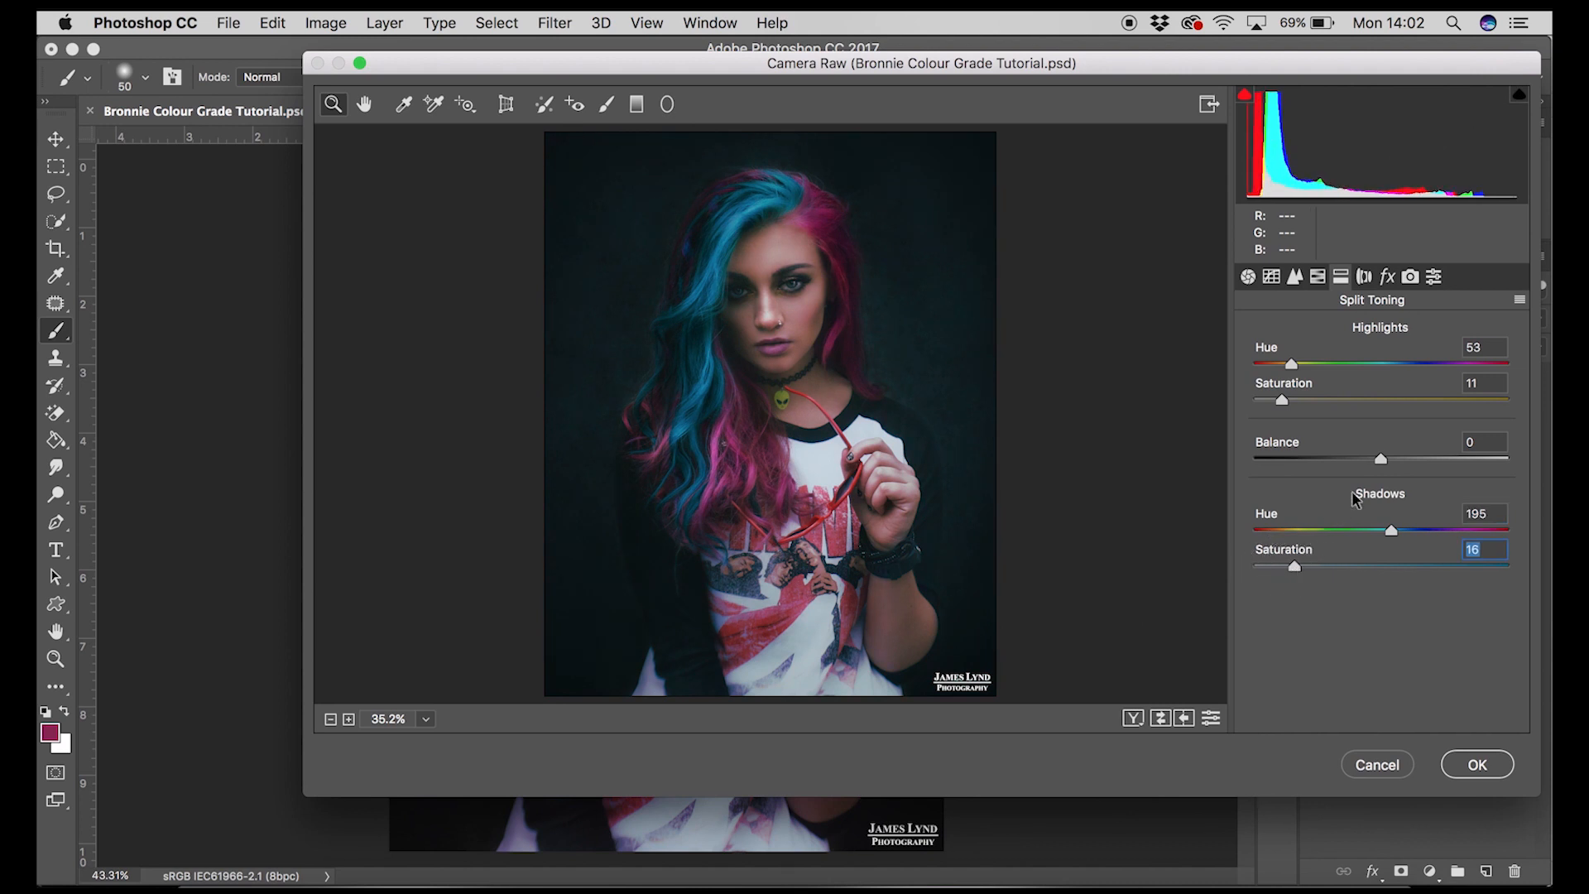
mouse_move(1383, 465)
mouse_down()
mouse_move(1481, 480)
mouse_move(1283, 486)
mouse_move(1373, 492)
mouse_up()
Step: Try different highlight and shadow hues, settling on highlights hue 186, saturation 20 and shadows hue 78, then close the dialog
drag(1295, 367, 1390, 379)
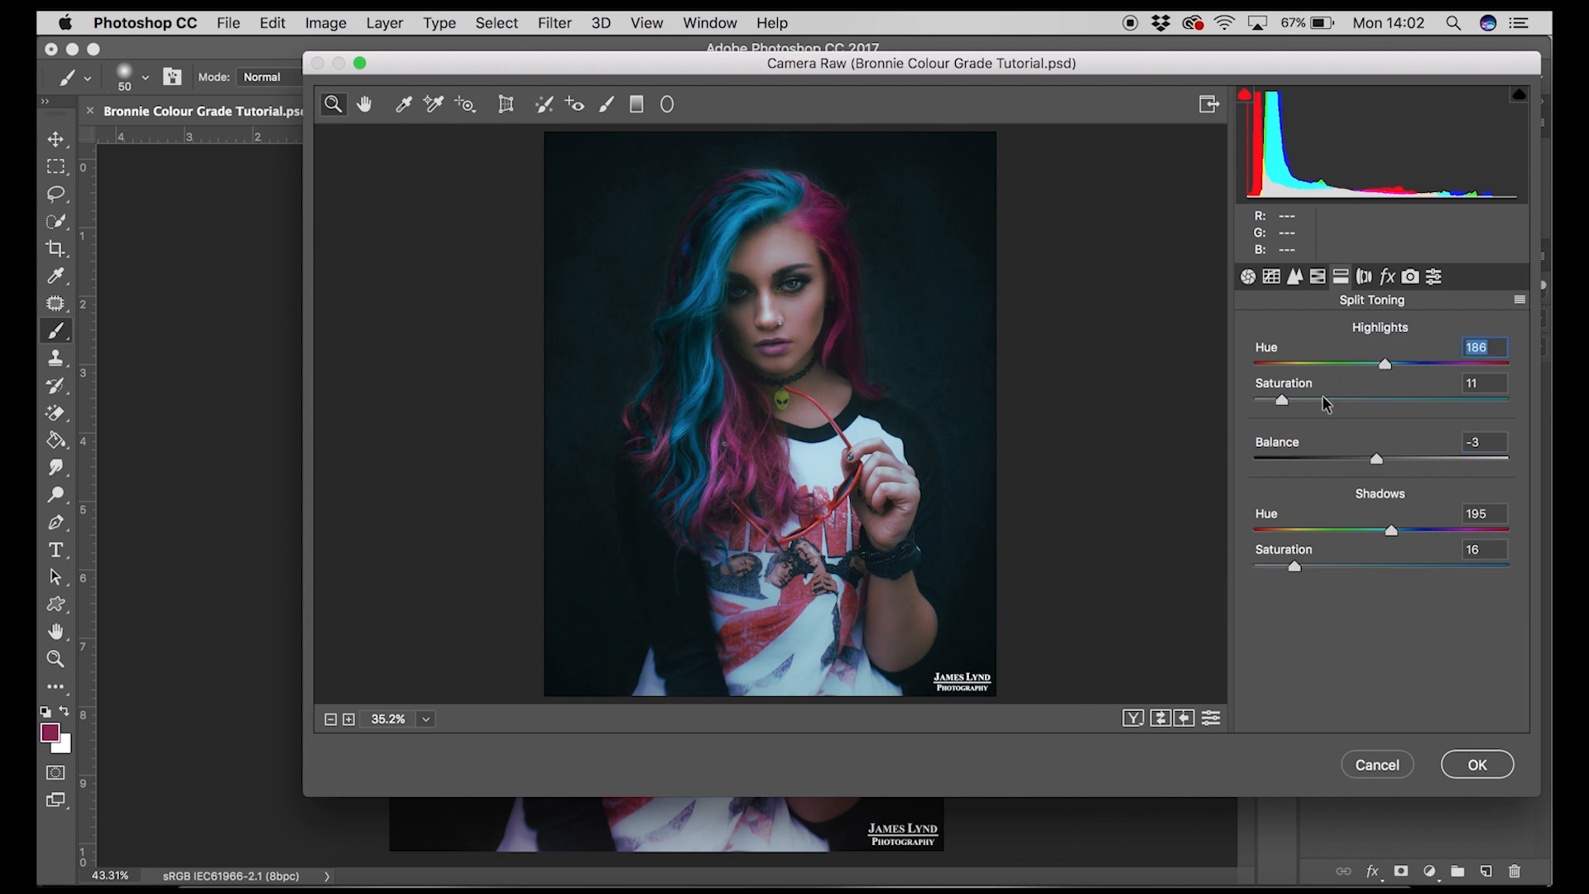
drag(1386, 372, 1313, 379)
drag(1389, 536, 1303, 532)
drag(1322, 365, 1435, 369)
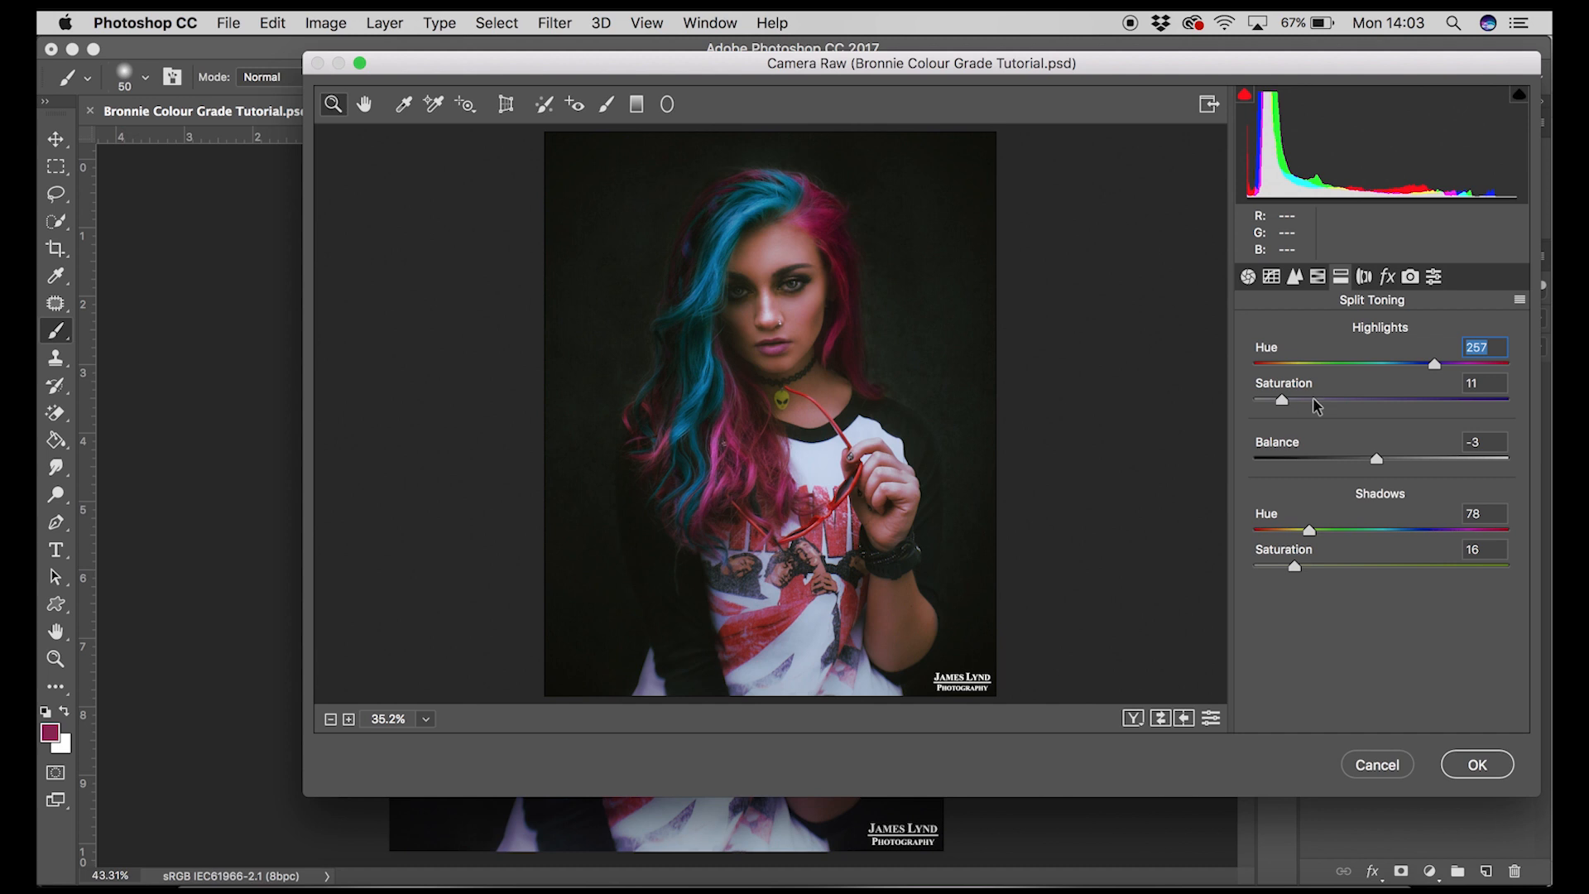
click(1384, 364)
mouse_move(1305, 402)
mouse_down()
mouse_move(1345, 405)
mouse_move(1305, 402)
mouse_up()
click(1385, 363)
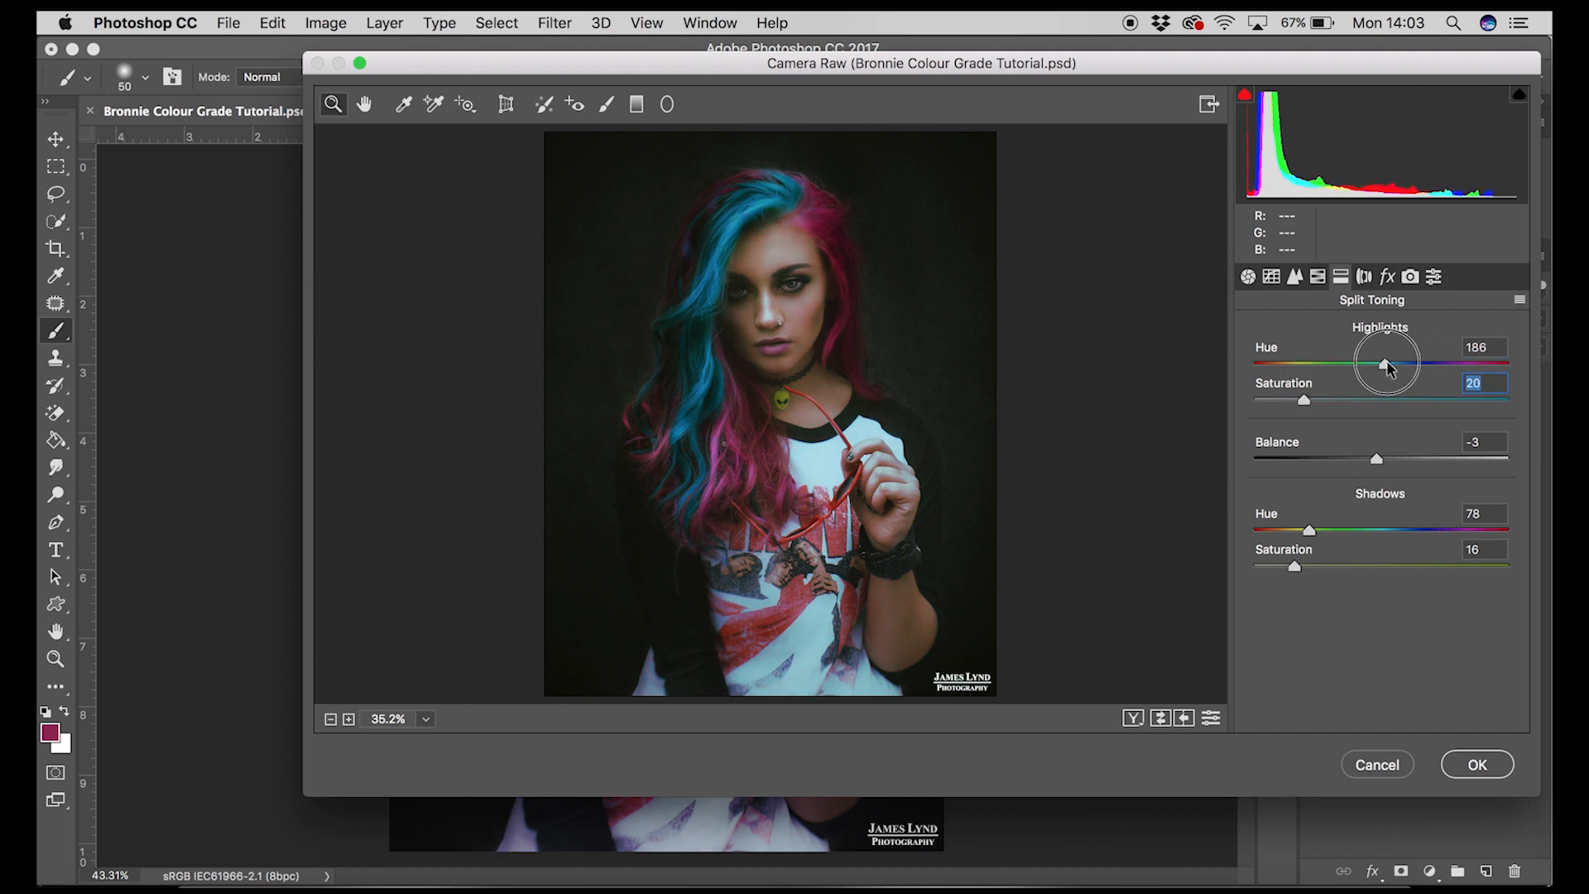
click(1396, 748)
Step: Toggle the Split Toning layer's visibility to compare the image before and after
click(1315, 514)
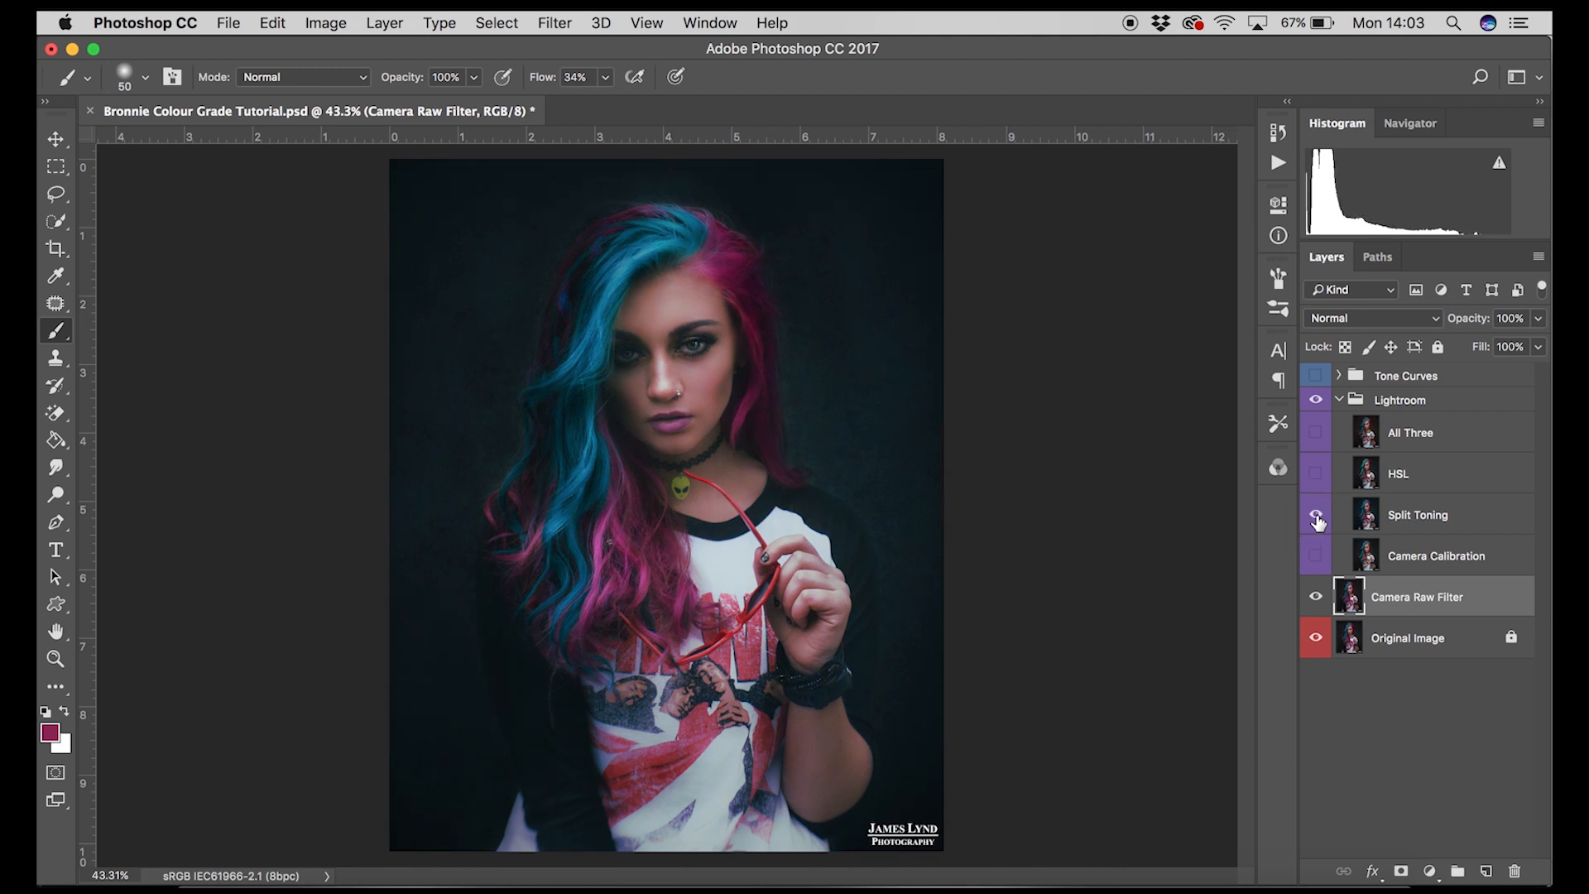
click(1316, 516)
click(1316, 516)
click(1313, 515)
click(1314, 514)
click(1313, 515)
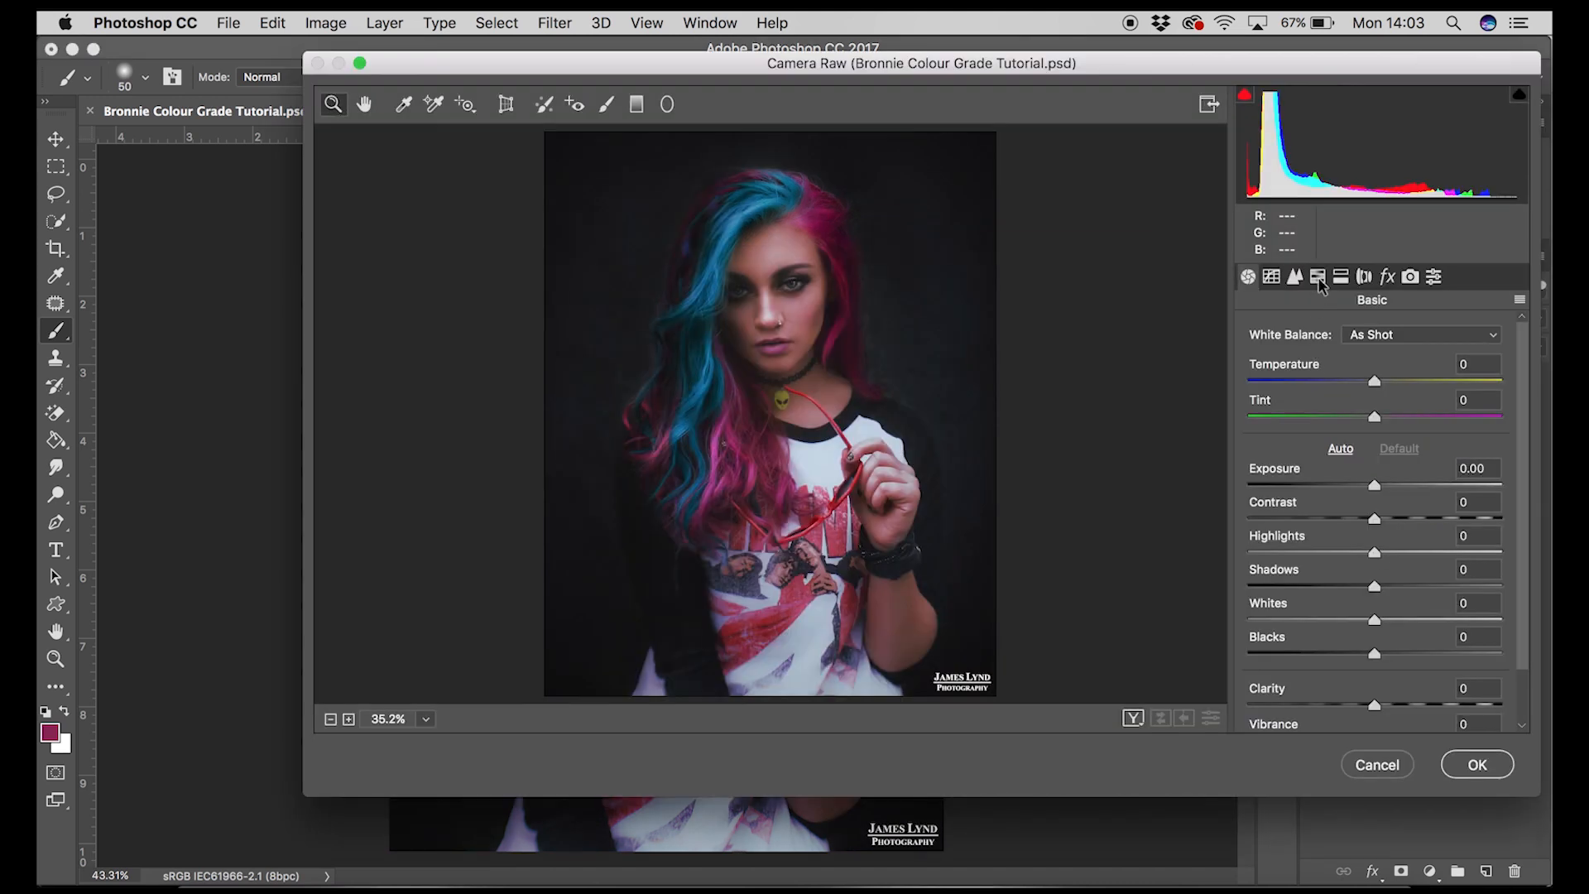
Step: In the HSL panel, set the Blues hue to -100 and shift the Magentas hue upward, then confirm
click(1317, 278)
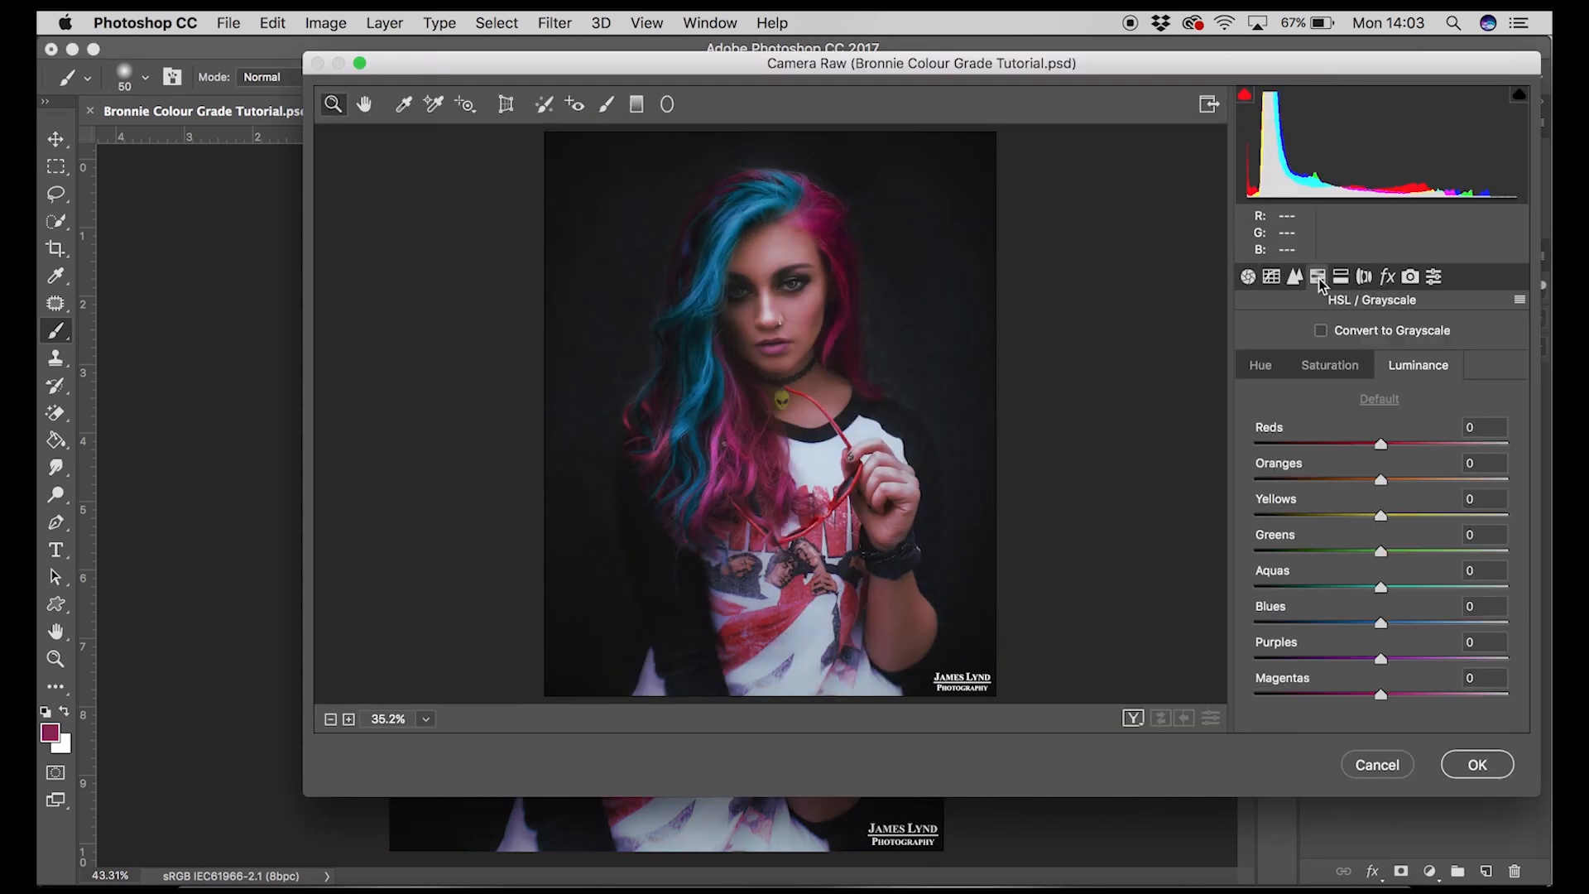
click(1337, 361)
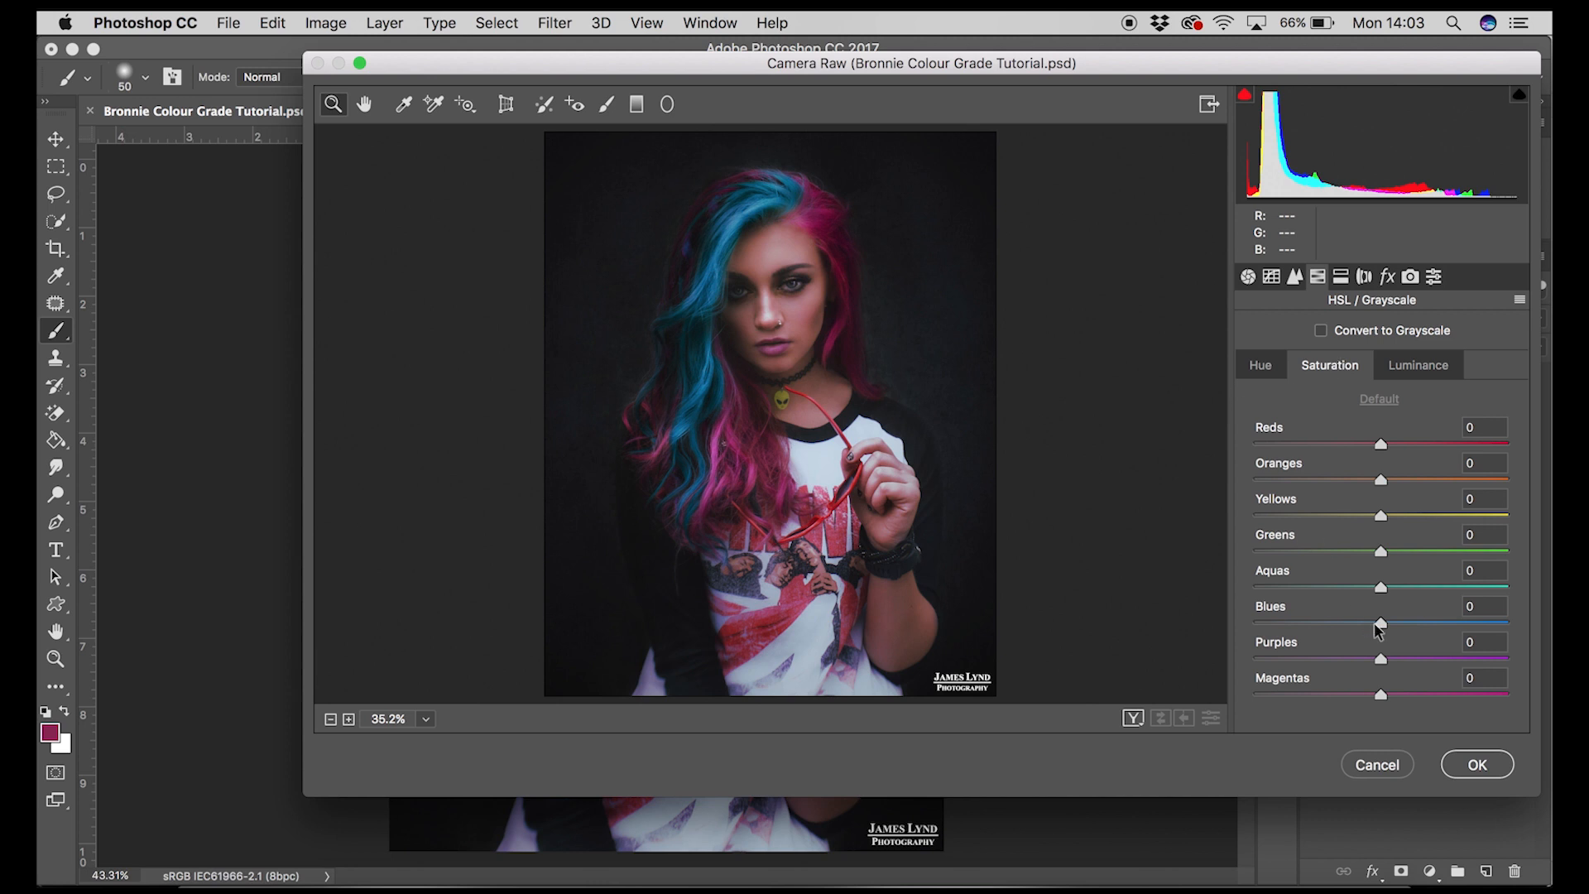
mouse_move(1388, 622)
mouse_down()
mouse_move(1522, 628)
mouse_move(1181, 631)
mouse_move(1382, 631)
mouse_up()
mouse_move(1380, 444)
mouse_down()
mouse_move(1494, 451)
mouse_move(1266, 447)
mouse_move(1383, 468)
mouse_move(1380, 446)
mouse_up()
click(1404, 373)
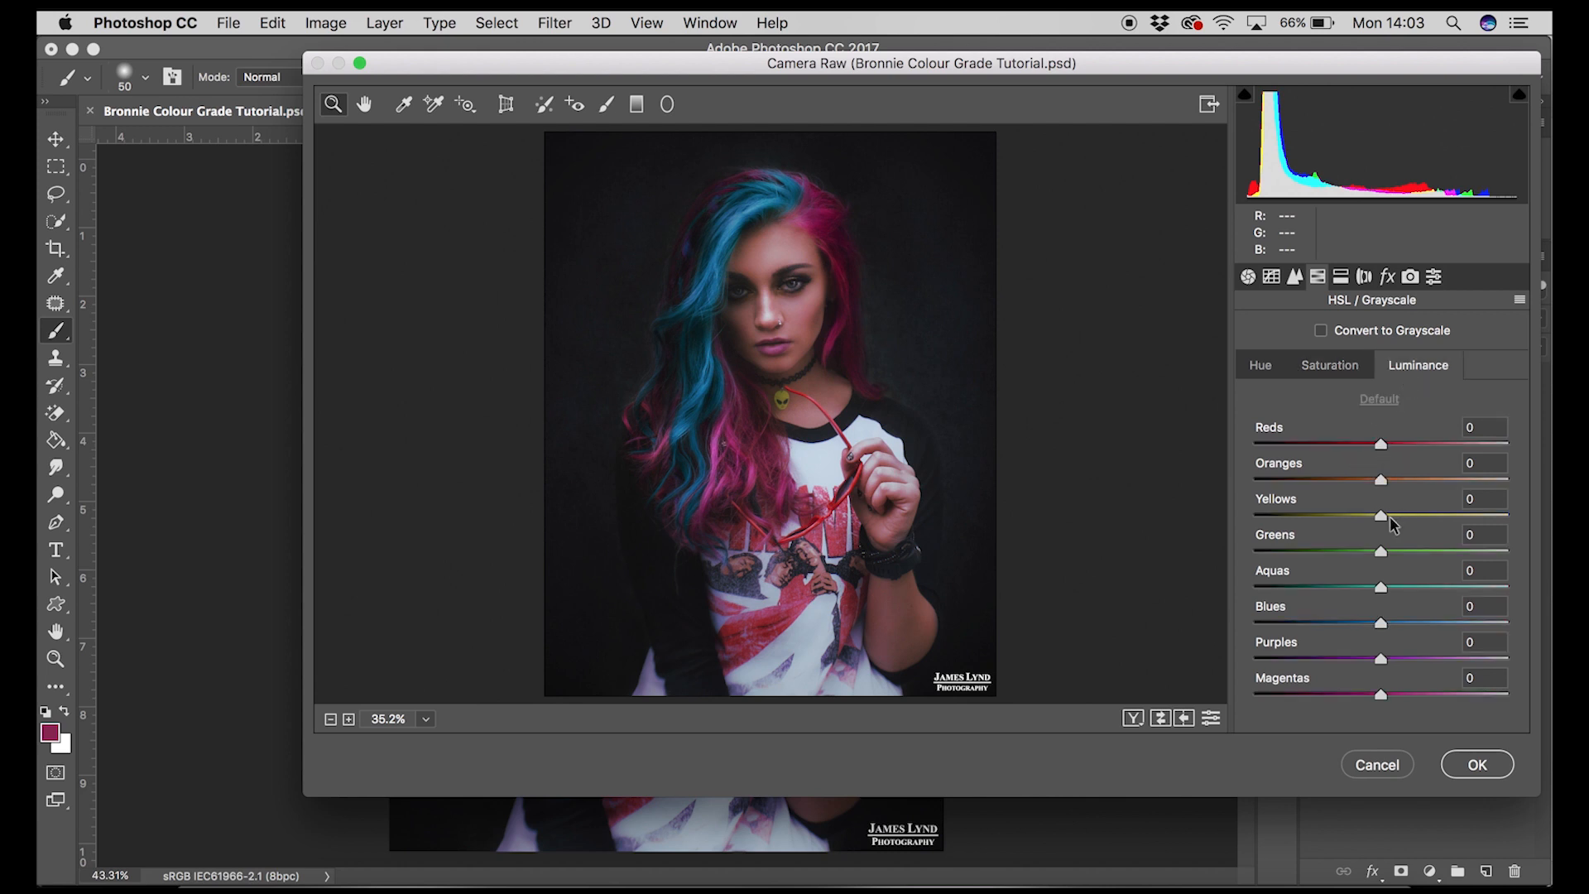
mouse_move(1381, 622)
mouse_down()
mouse_move(1539, 633)
mouse_move(1227, 638)
mouse_move(1379, 643)
mouse_up()
click(1266, 368)
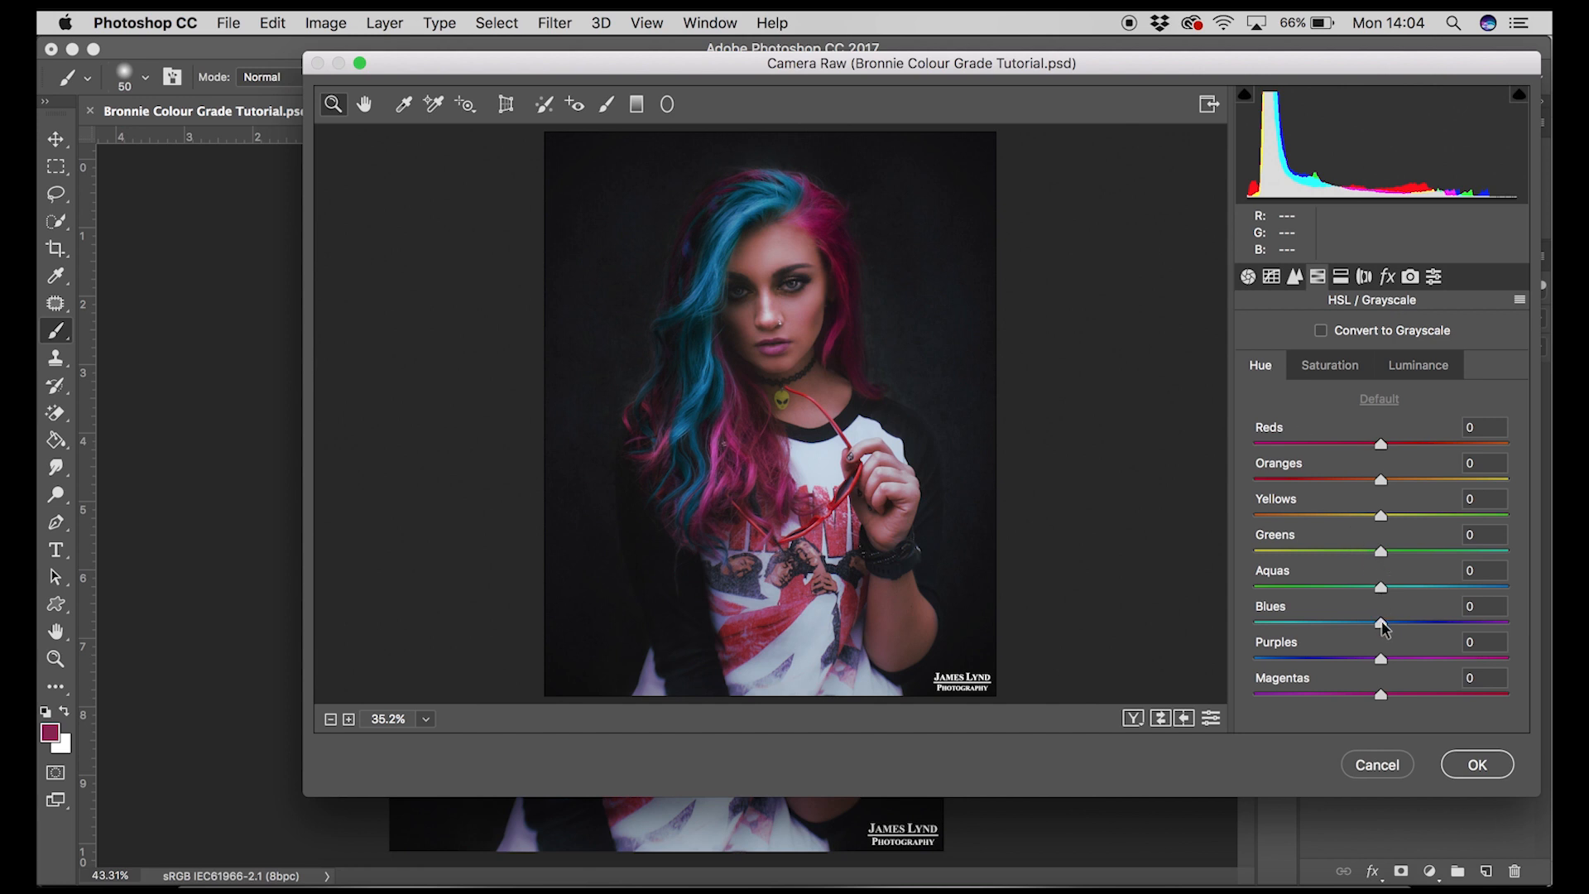
drag(1380, 622, 1230, 631)
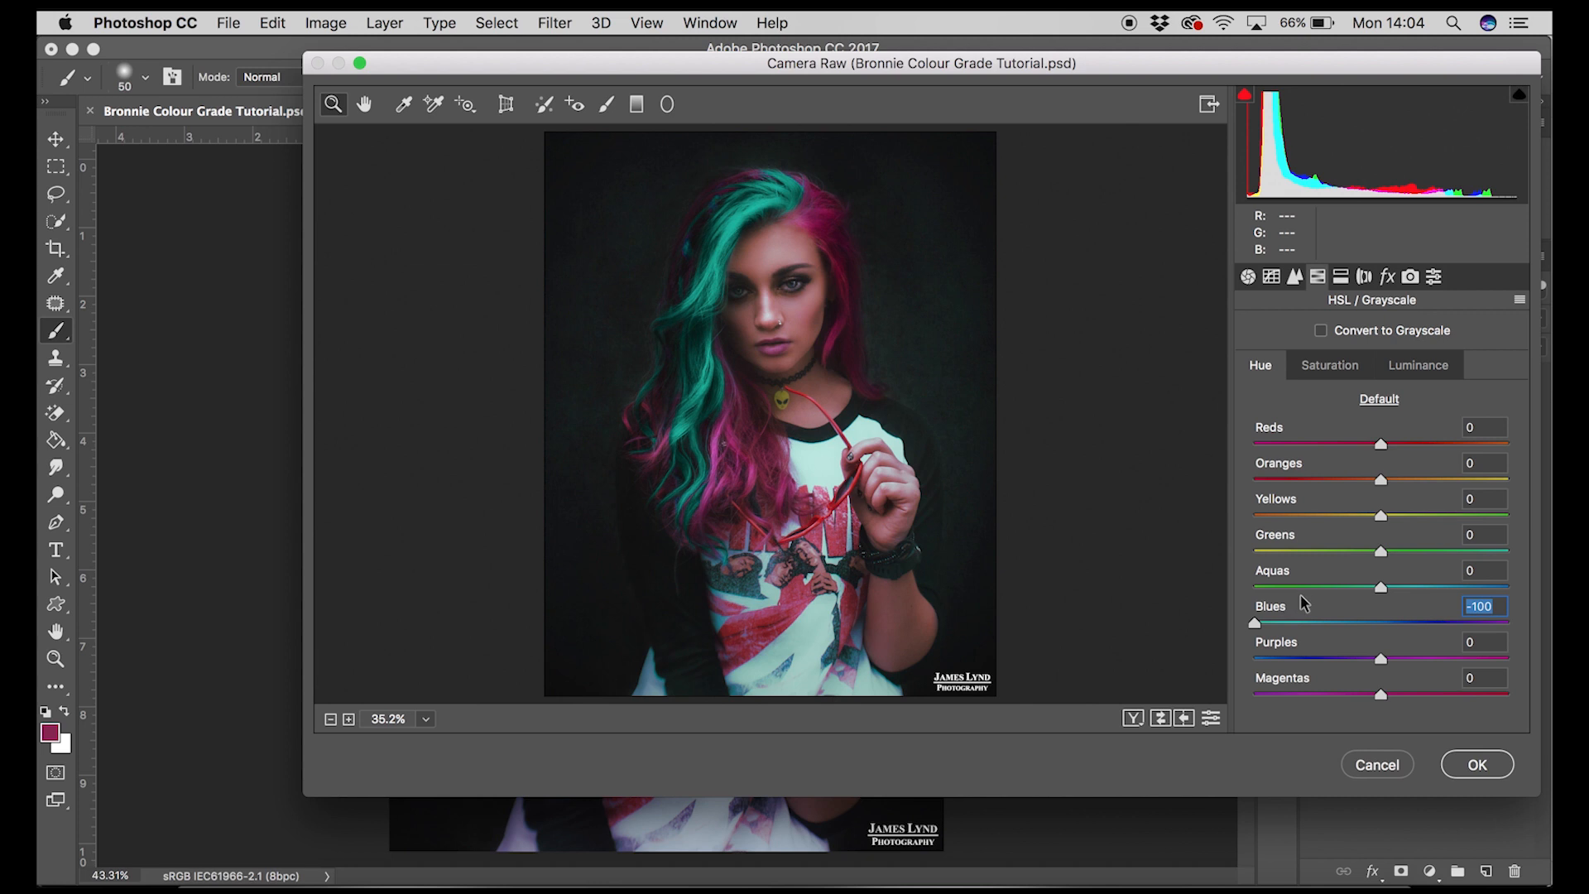
drag(1380, 693, 1448, 699)
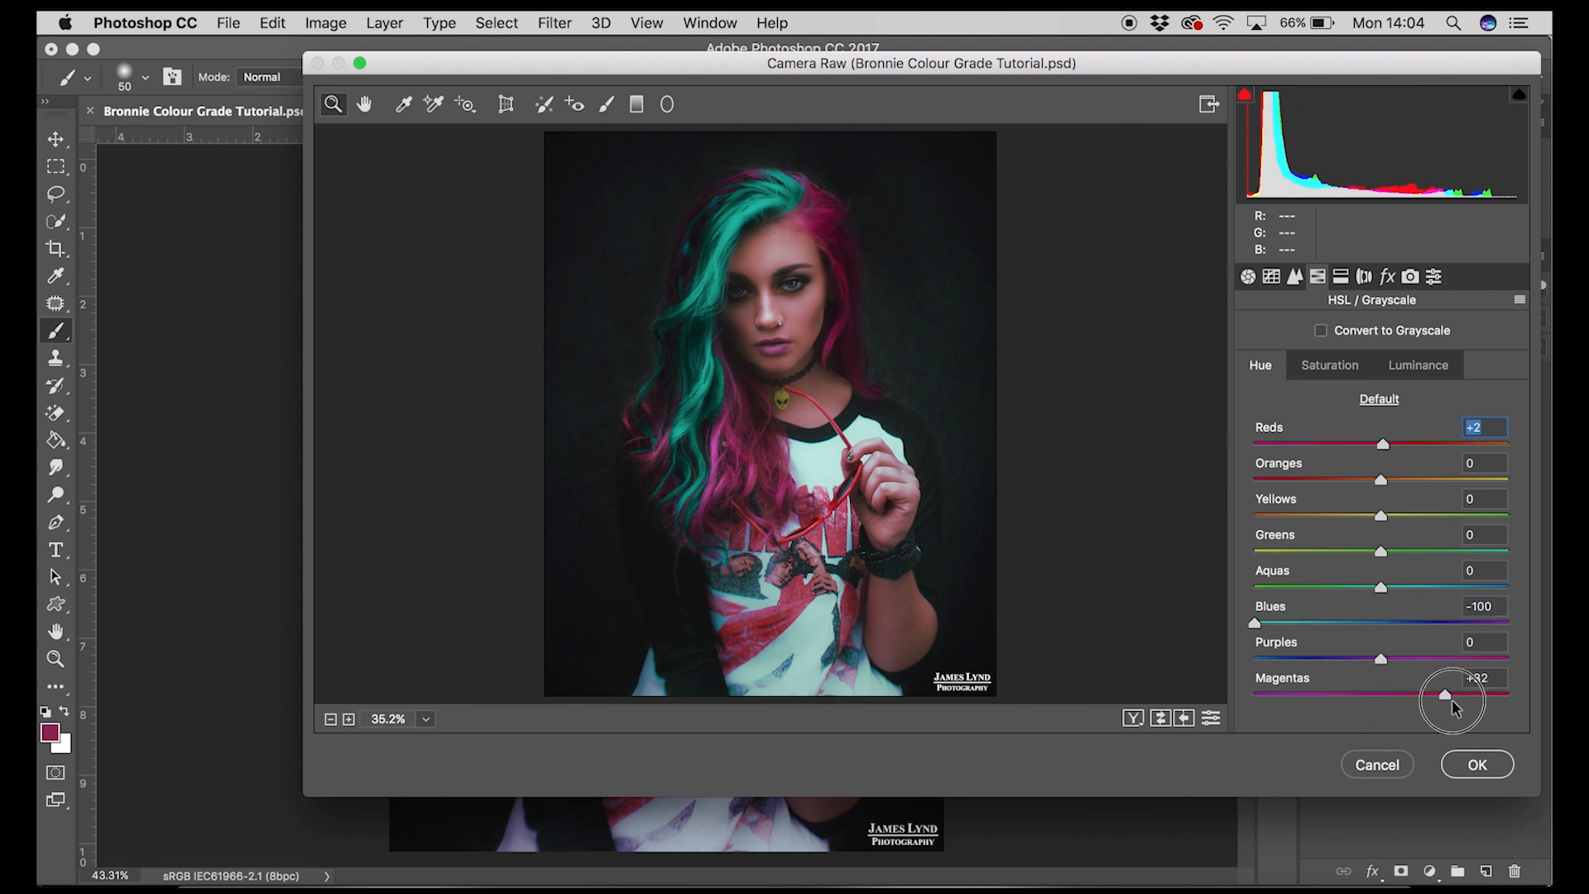
click(1477, 764)
Step: Toggle the HSL layer's visibility to compare the image before and after
click(1316, 472)
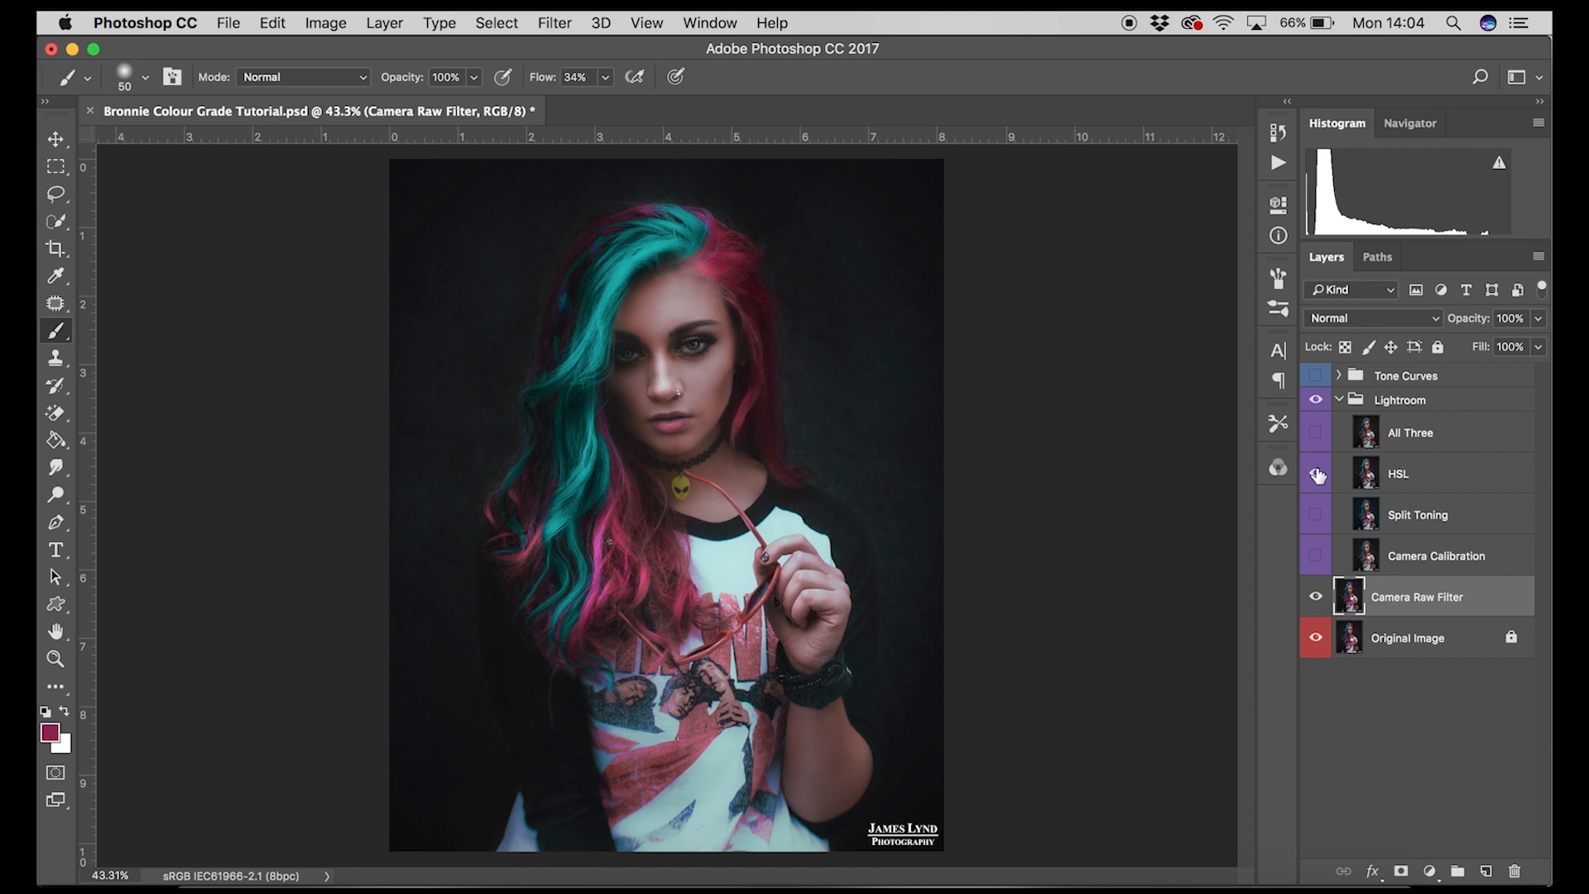
click(1316, 472)
click(1315, 471)
click(1316, 475)
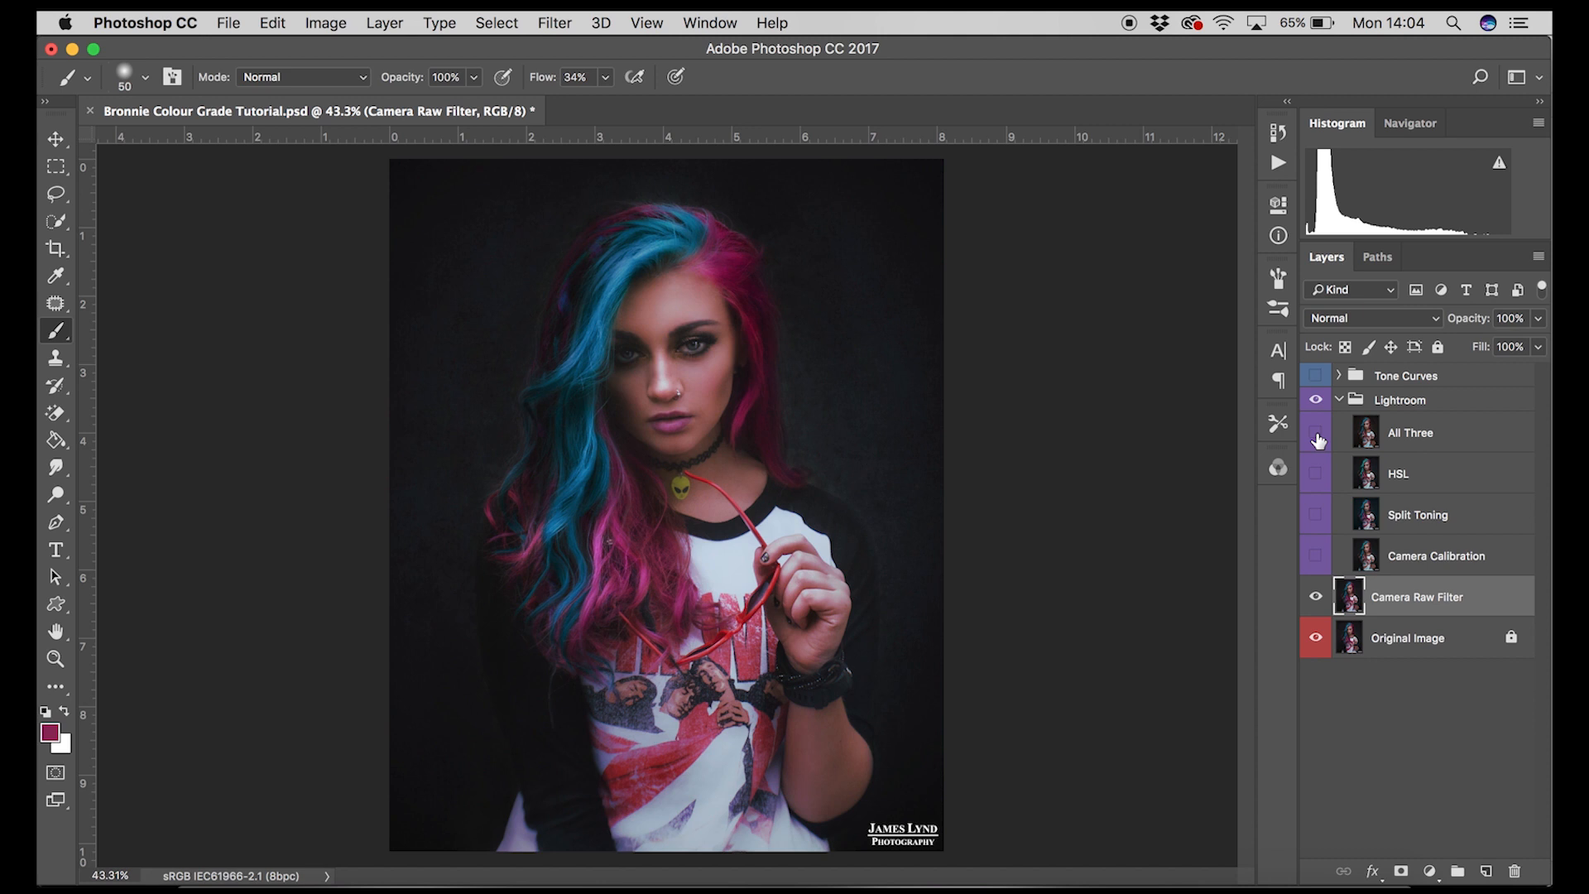
Step: Toggle the All Three layer's visibility to compare the combined grade with the original
click(1315, 433)
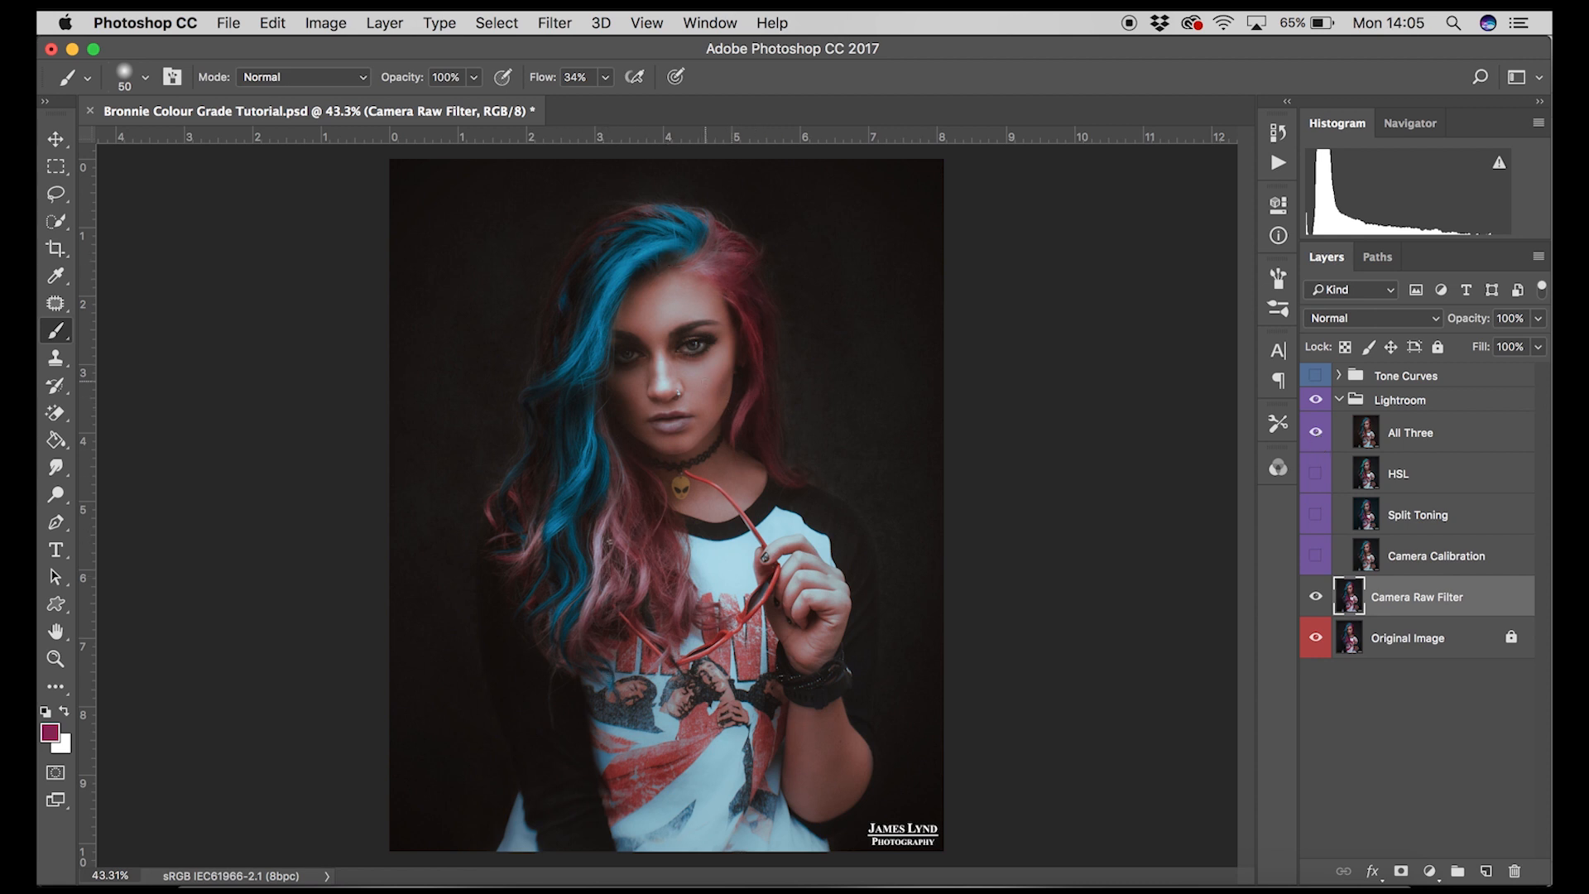
click(1317, 433)
click(1318, 434)
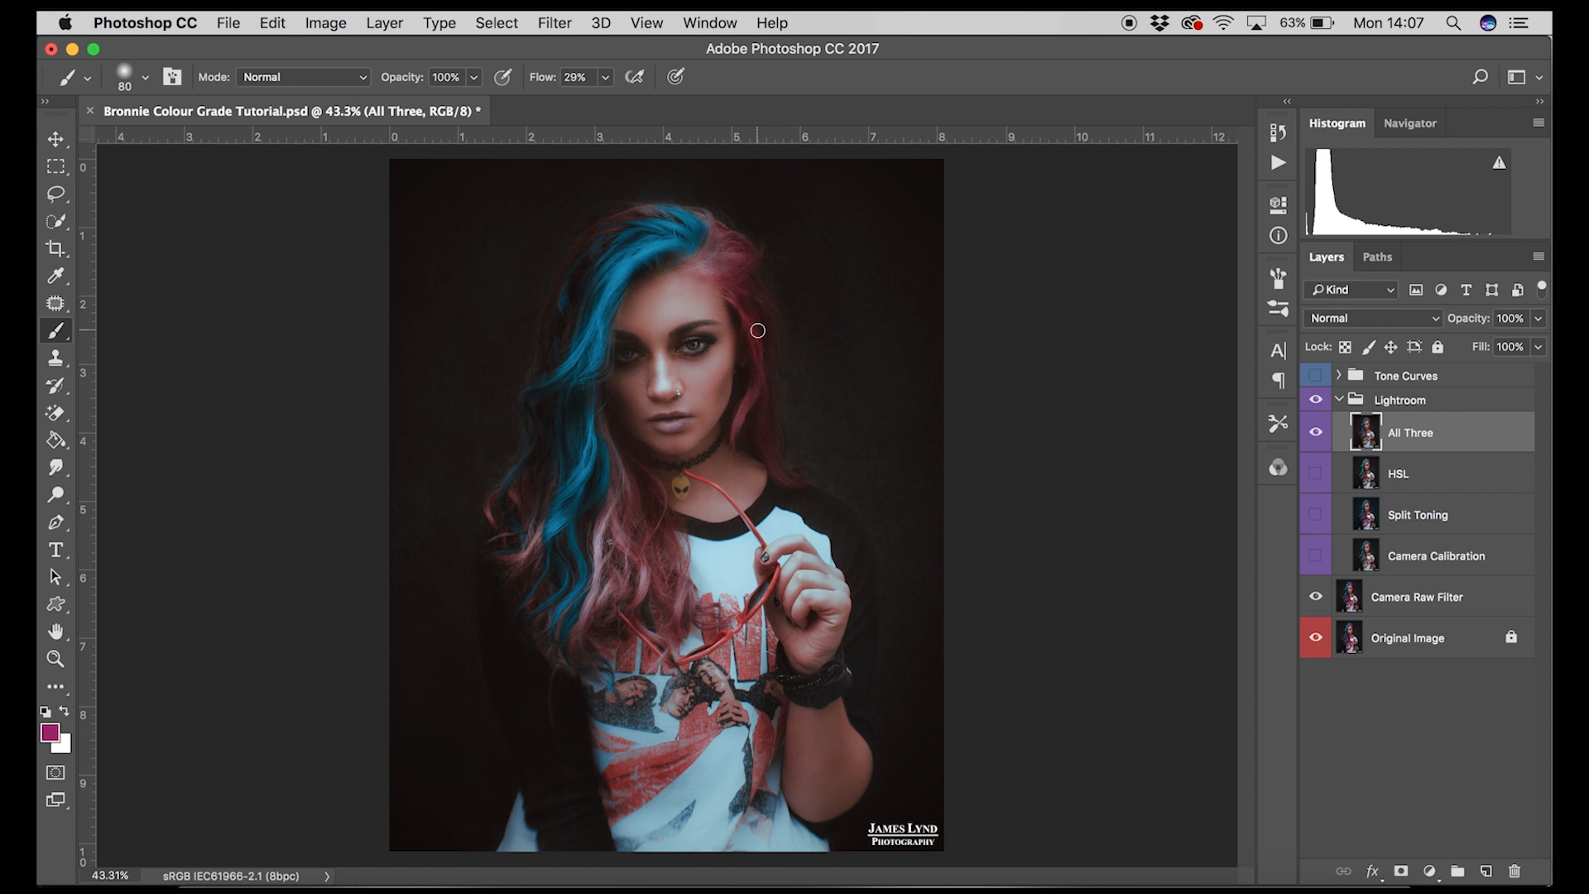
click(1316, 431)
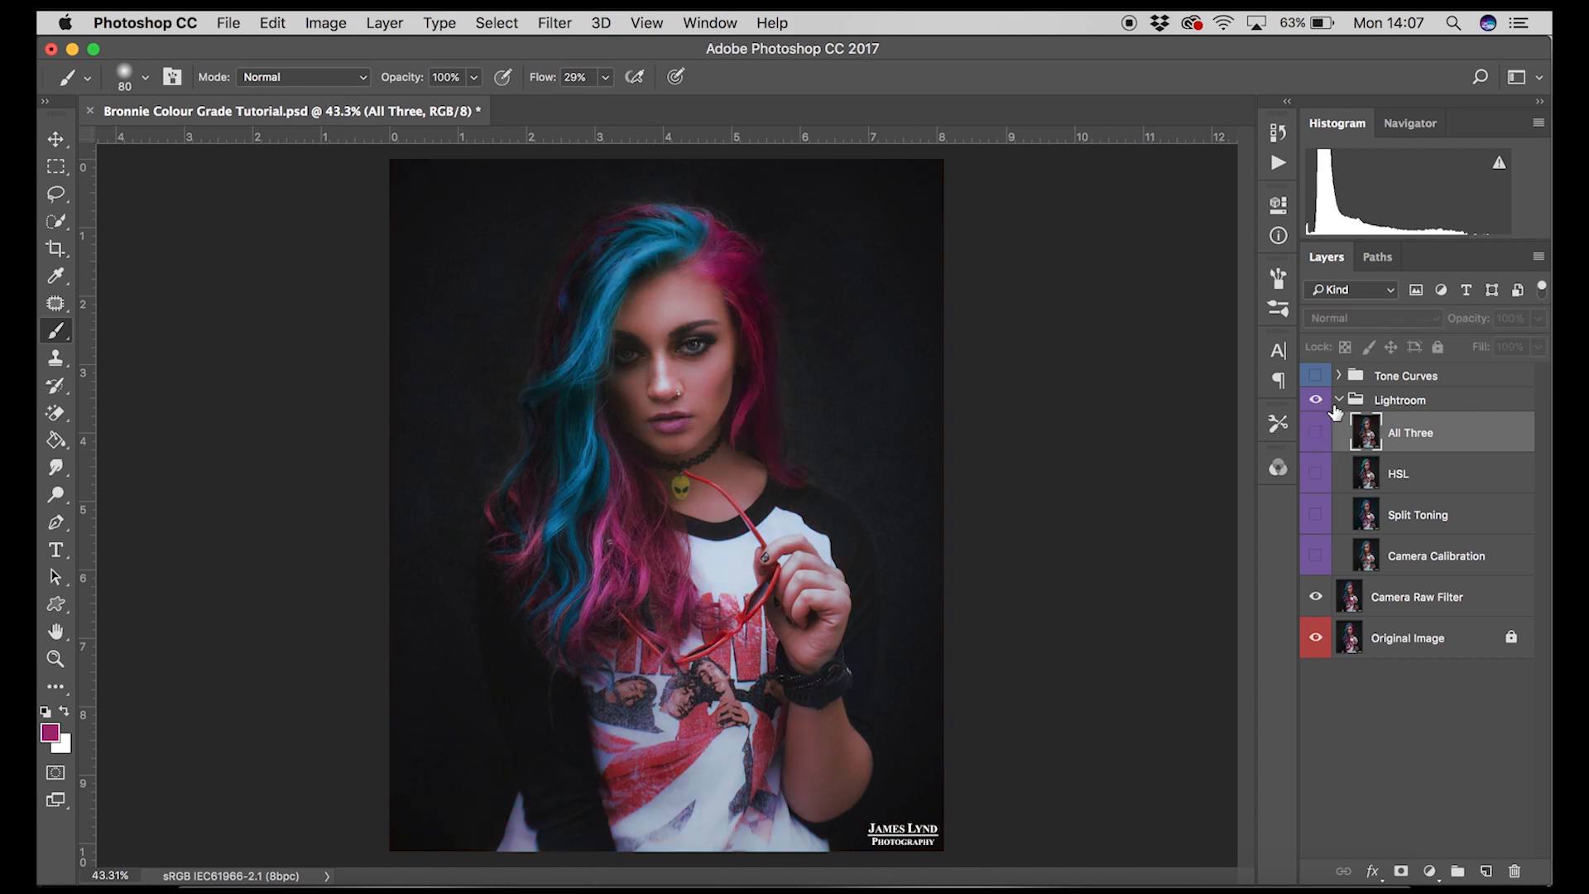
Step: Collapse and hide the Lightroom layer group, then view the Tone Curve panel in Camera Raw and close it
click(1338, 399)
click(1315, 400)
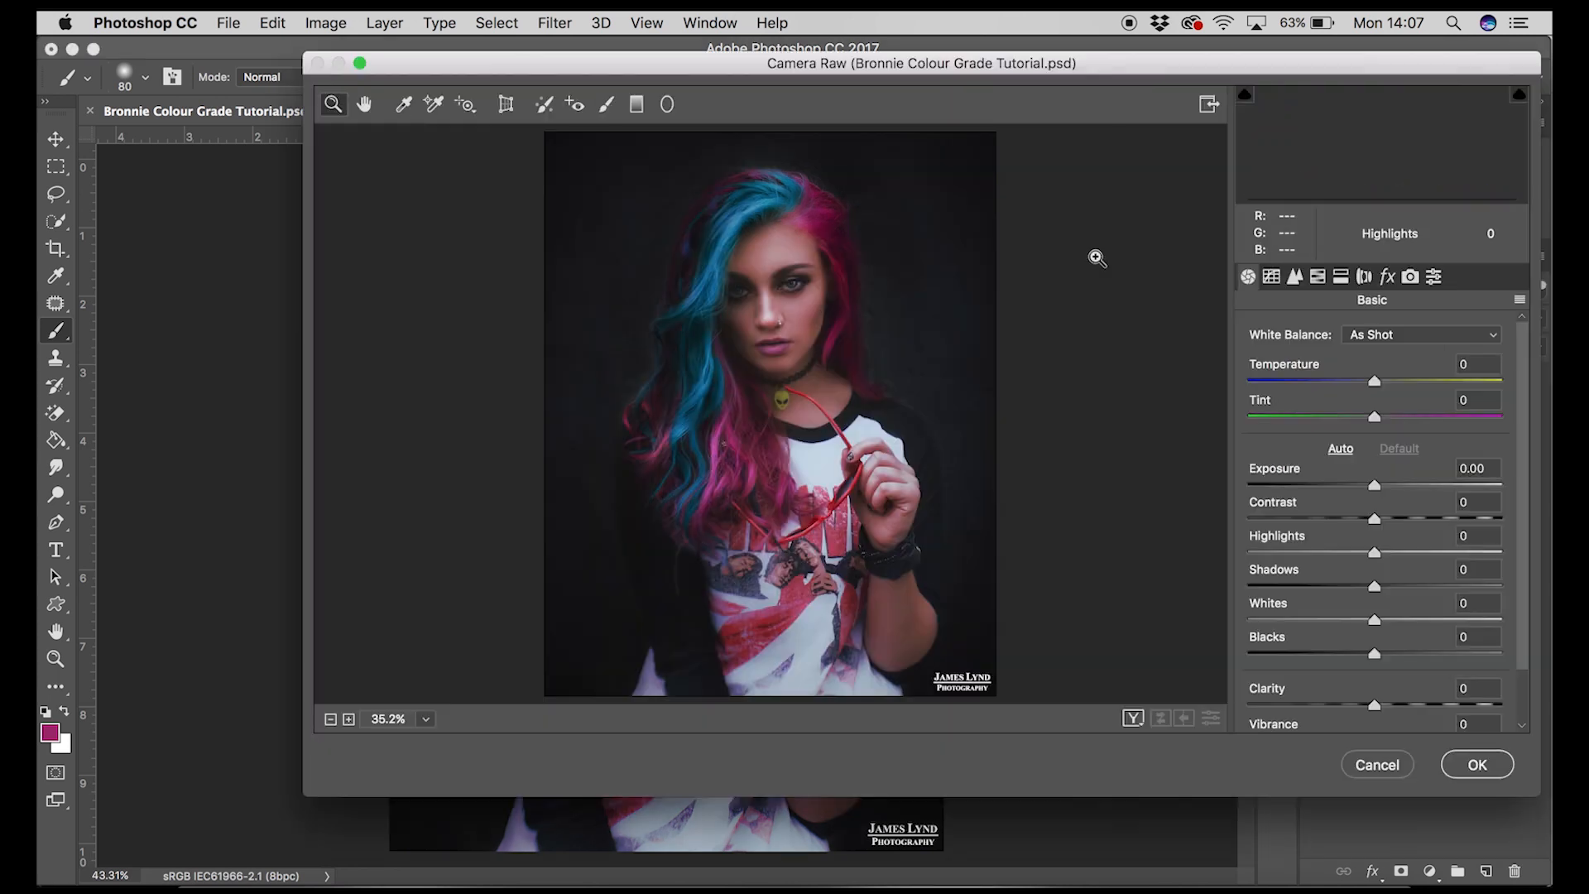
click(1272, 277)
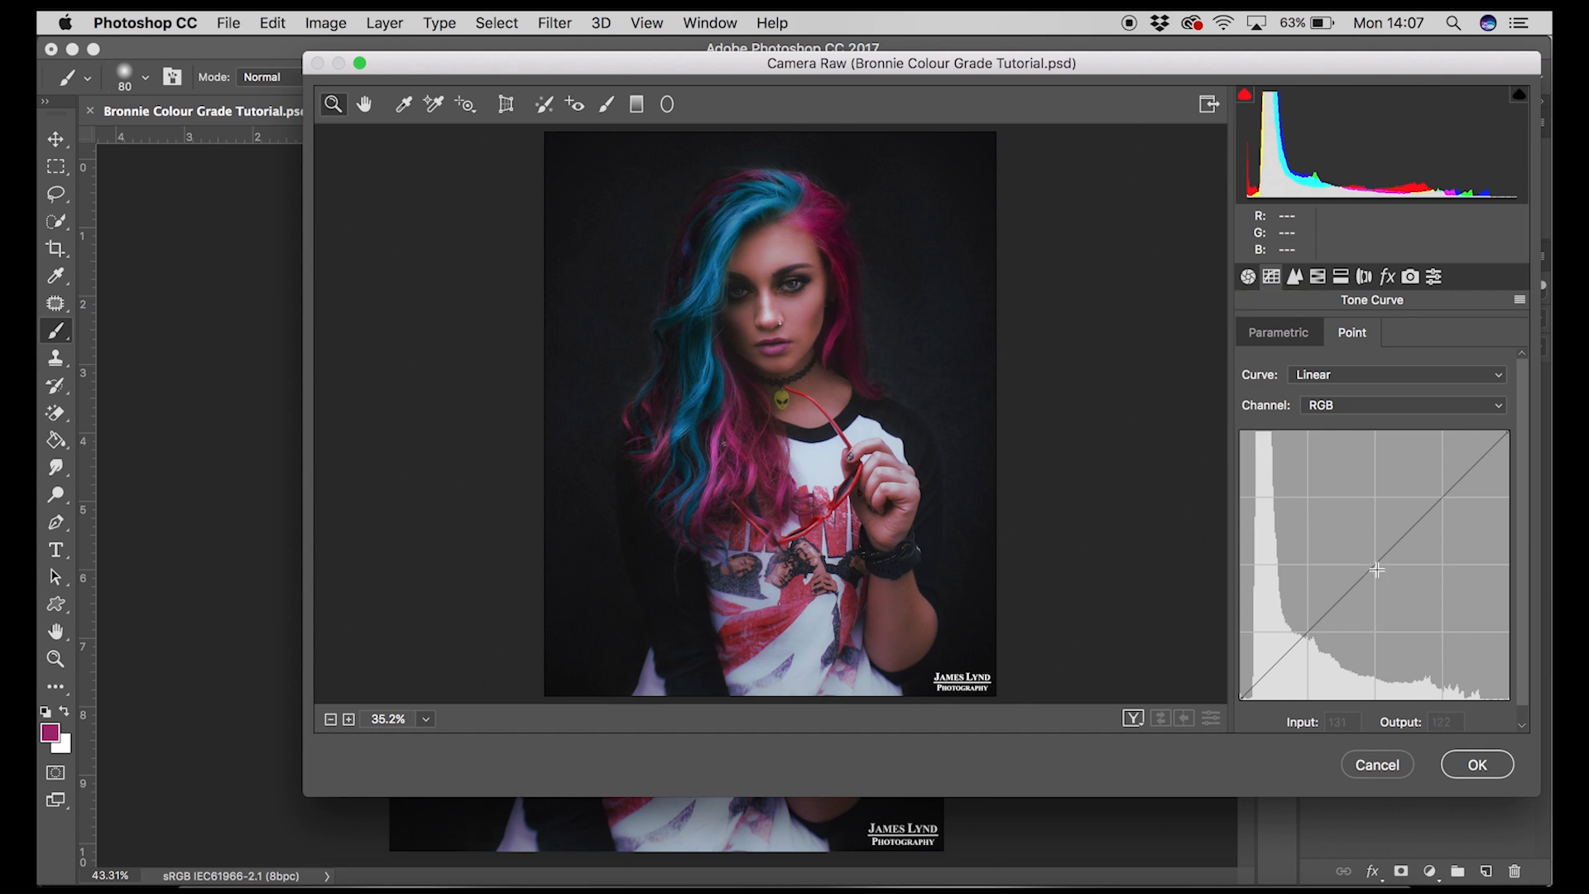
click(1386, 768)
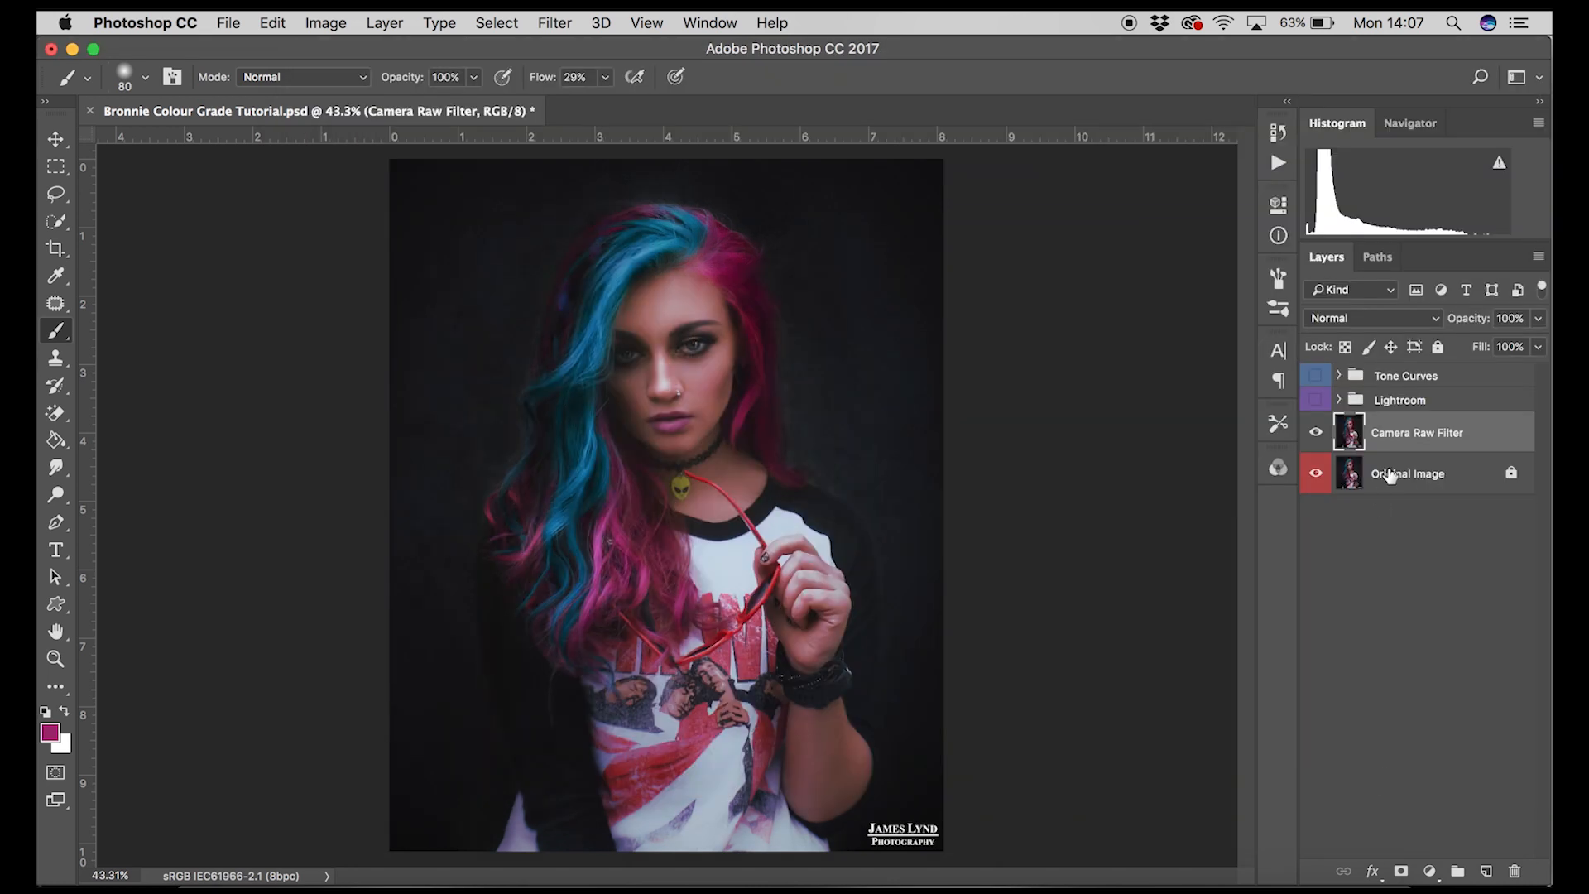
Step: Select the Lightroom group and add a Curves adjustment layer above it
click(1409, 404)
click(1414, 430)
click(1418, 403)
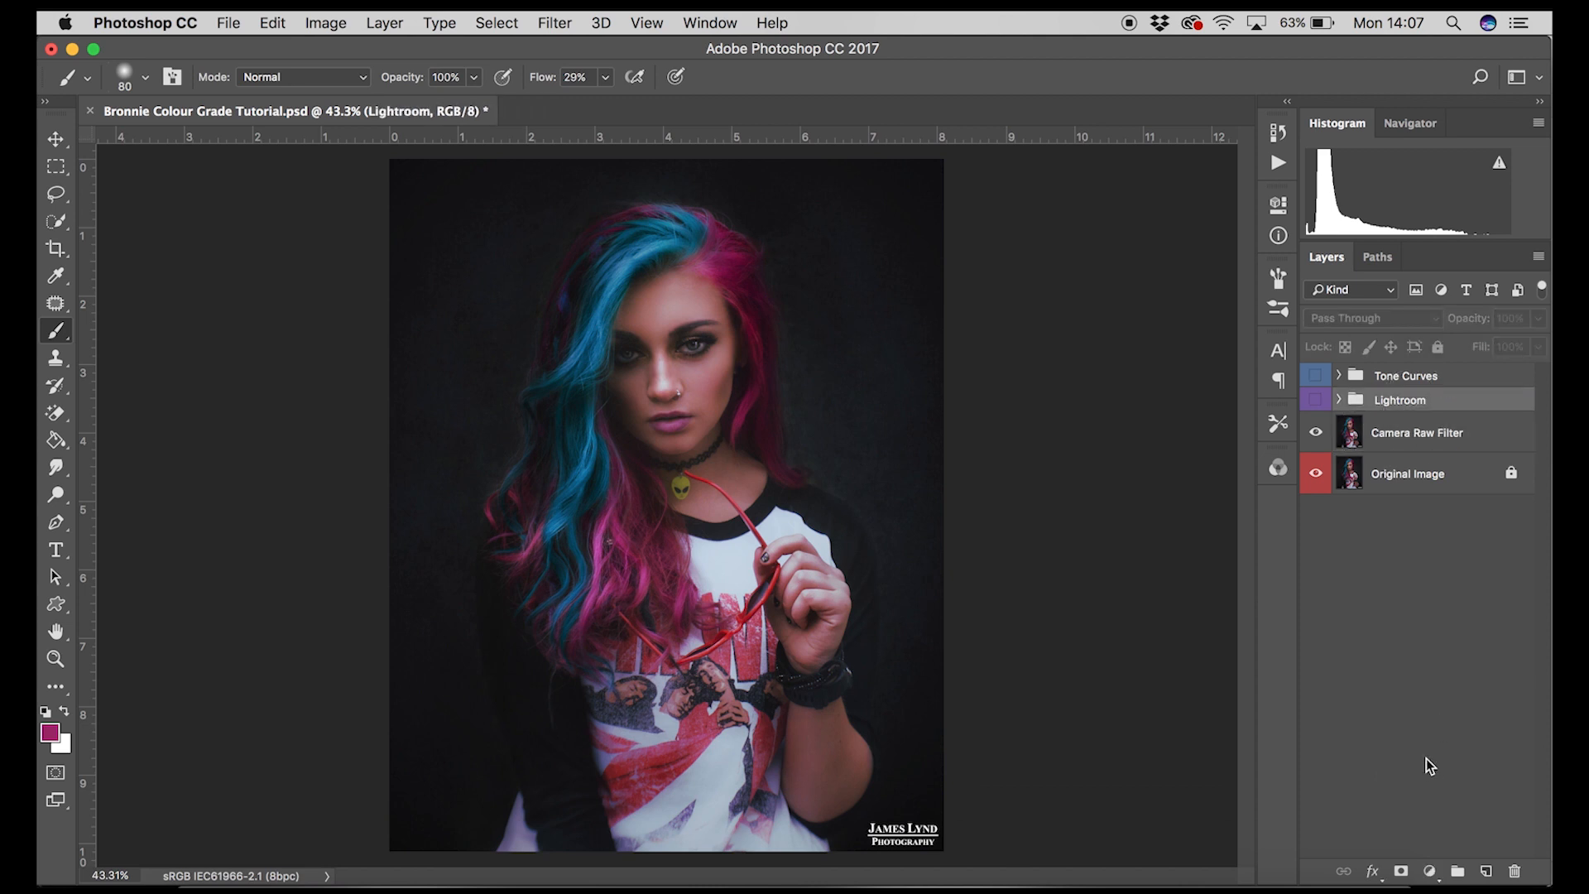
click(1430, 875)
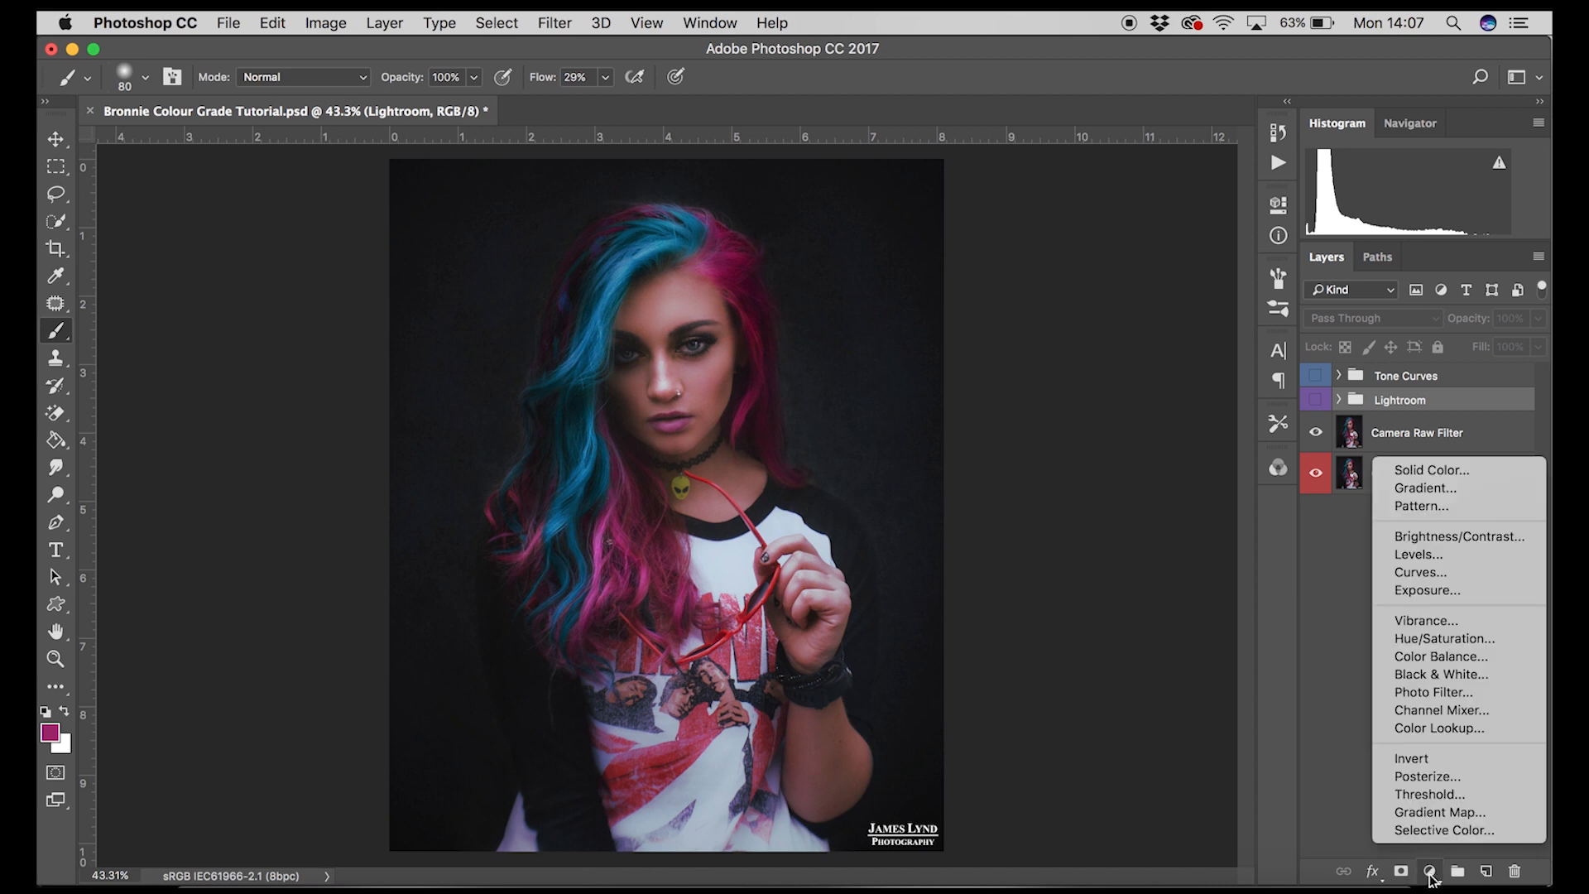
click(1428, 576)
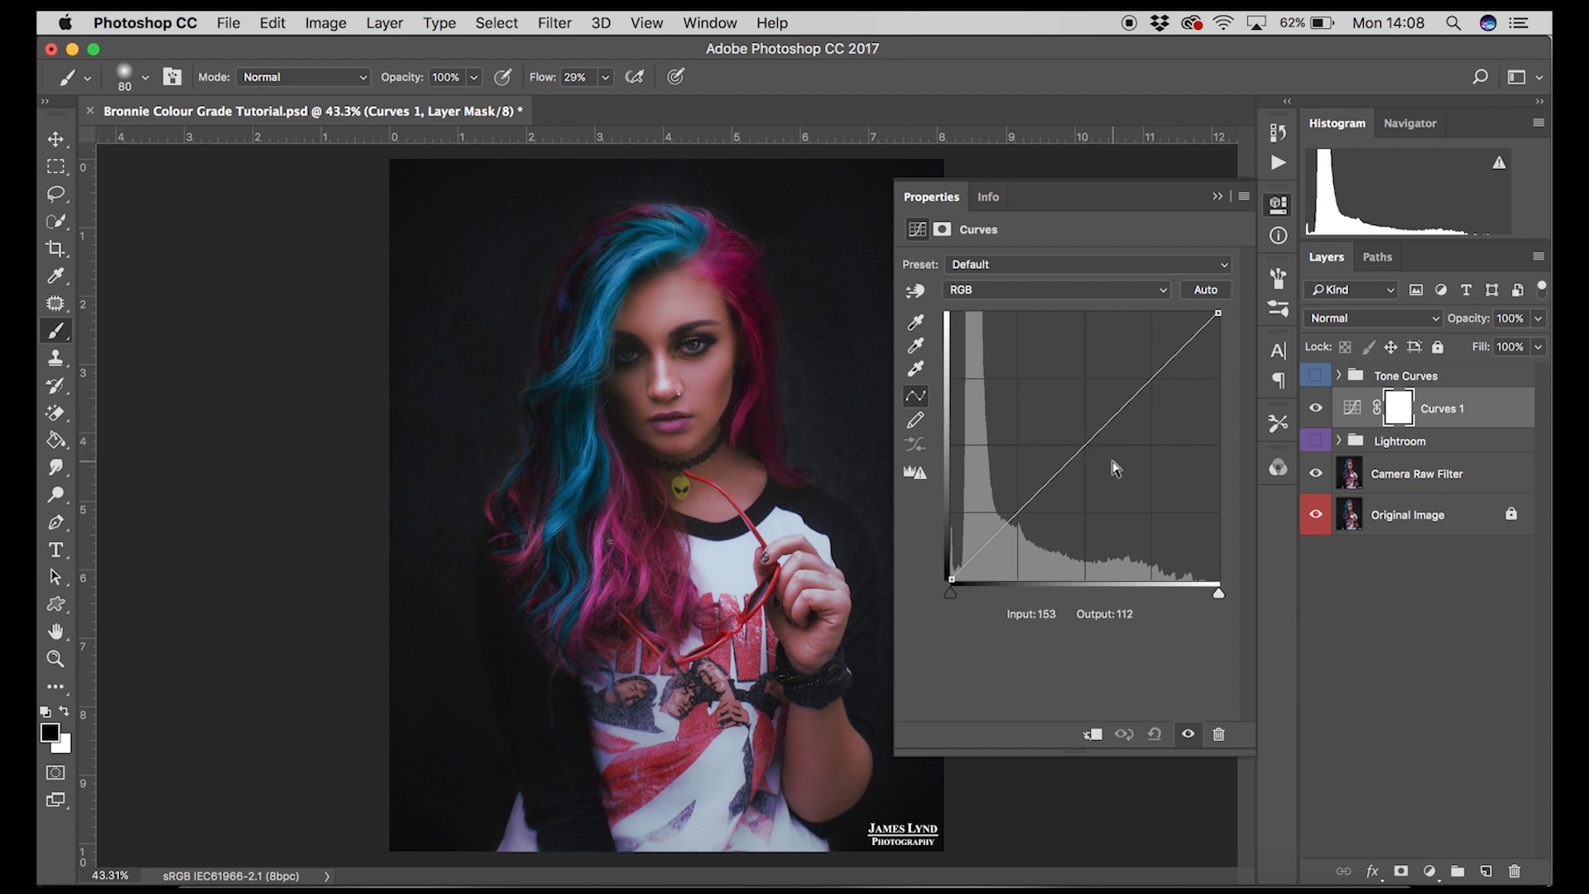
click(1217, 314)
mouse_move(1218, 315)
mouse_down()
mouse_move(1199, 313)
mouse_move(1218, 312)
mouse_up()
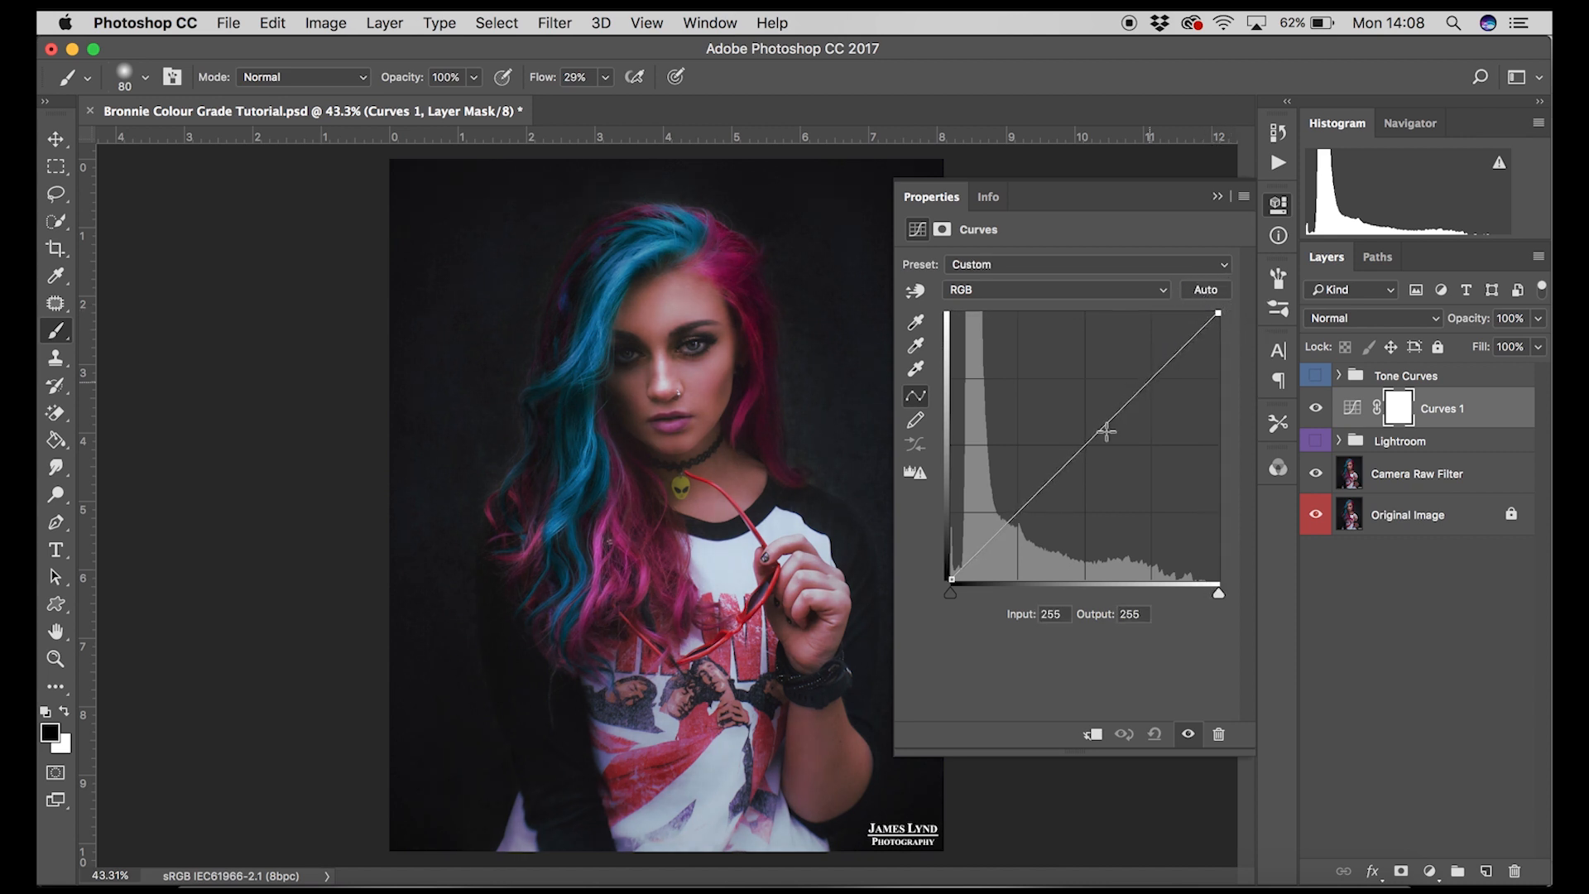
click(949, 579)
mouse_move(949, 579)
mouse_down()
mouse_move(940, 564)
mouse_move(947, 592)
mouse_up()
mouse_move(1085, 446)
mouse_down()
mouse_move(957, 337)
mouse_move(985, 337)
mouse_move(1199, 557)
mouse_move(1018, 365)
mouse_move(1131, 472)
mouse_move(1109, 477)
mouse_move(1055, 429)
mouse_move(1084, 450)
mouse_up()
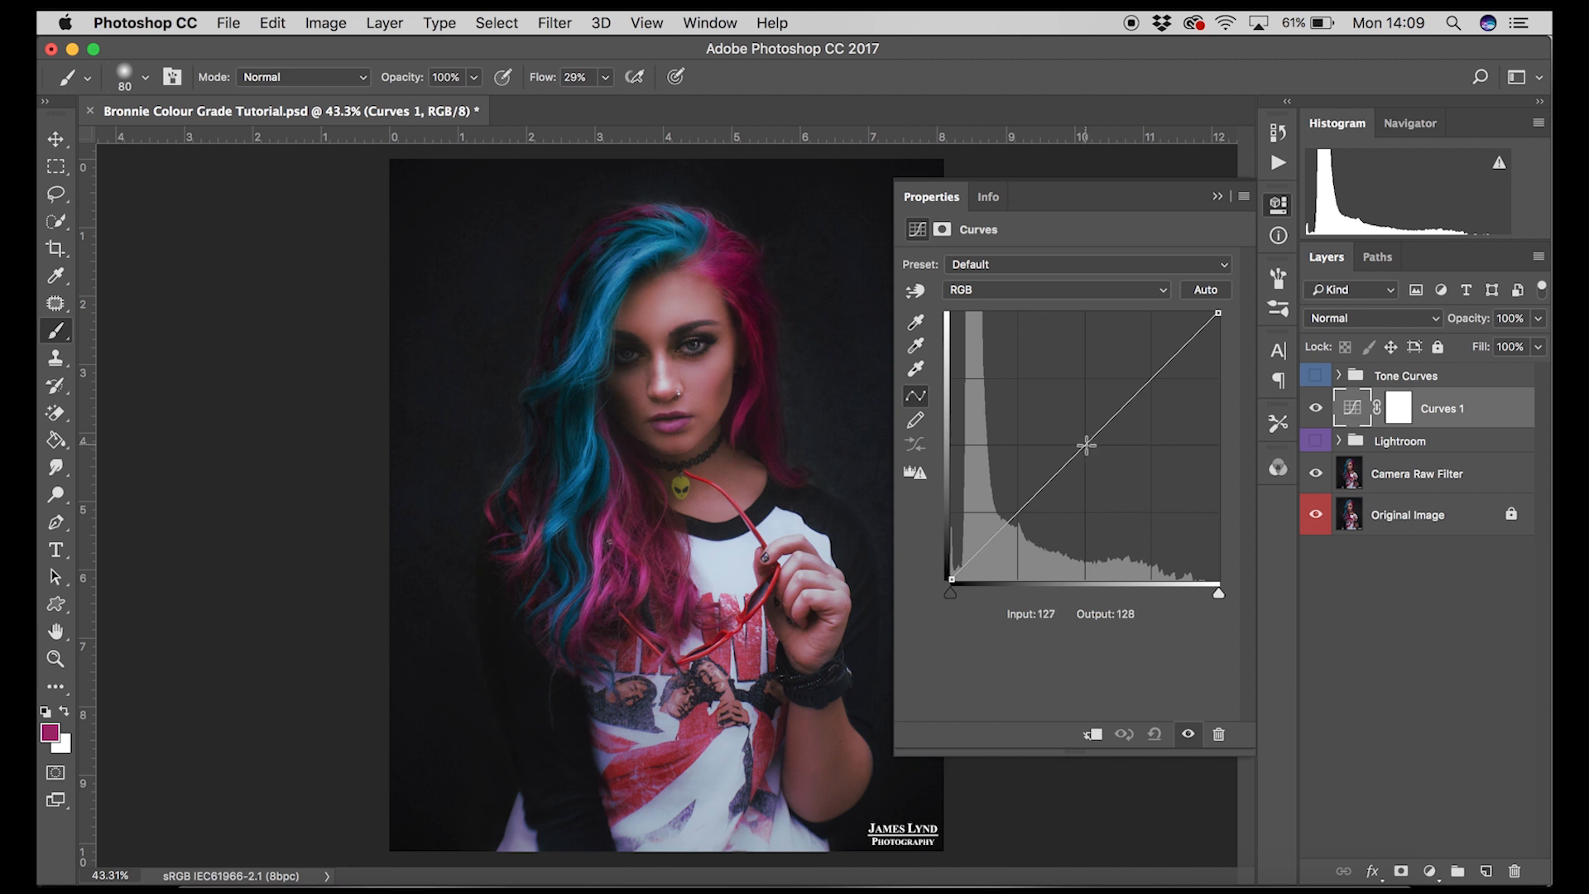
Step: Add control points at the quarter, middle and three-quarter positions of the RGB curve, nudging them slightly
click(1085, 445)
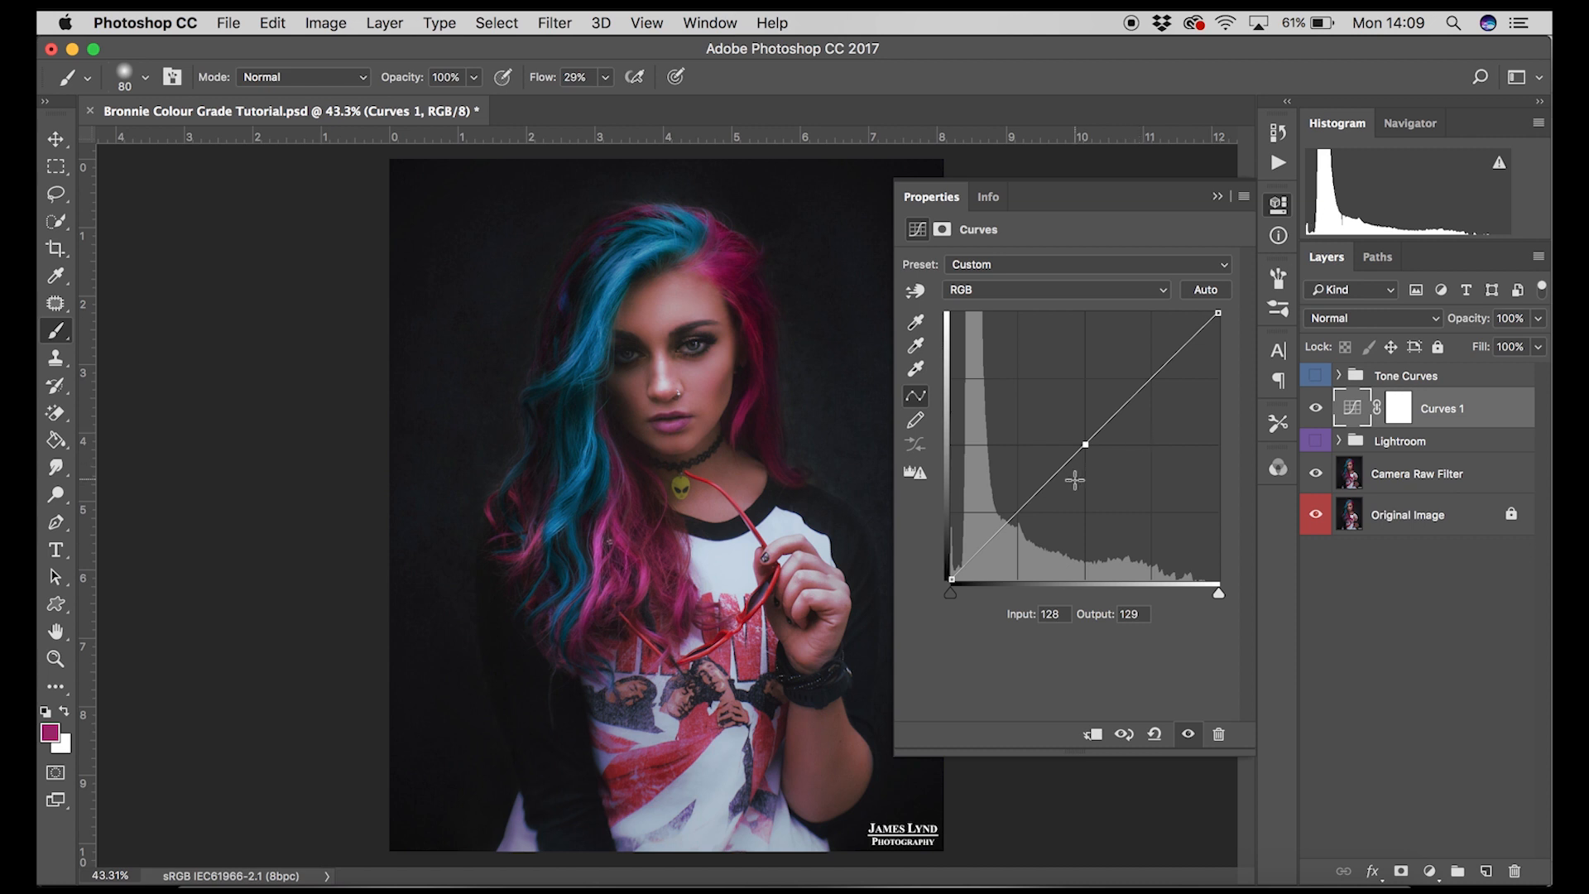
click(1019, 511)
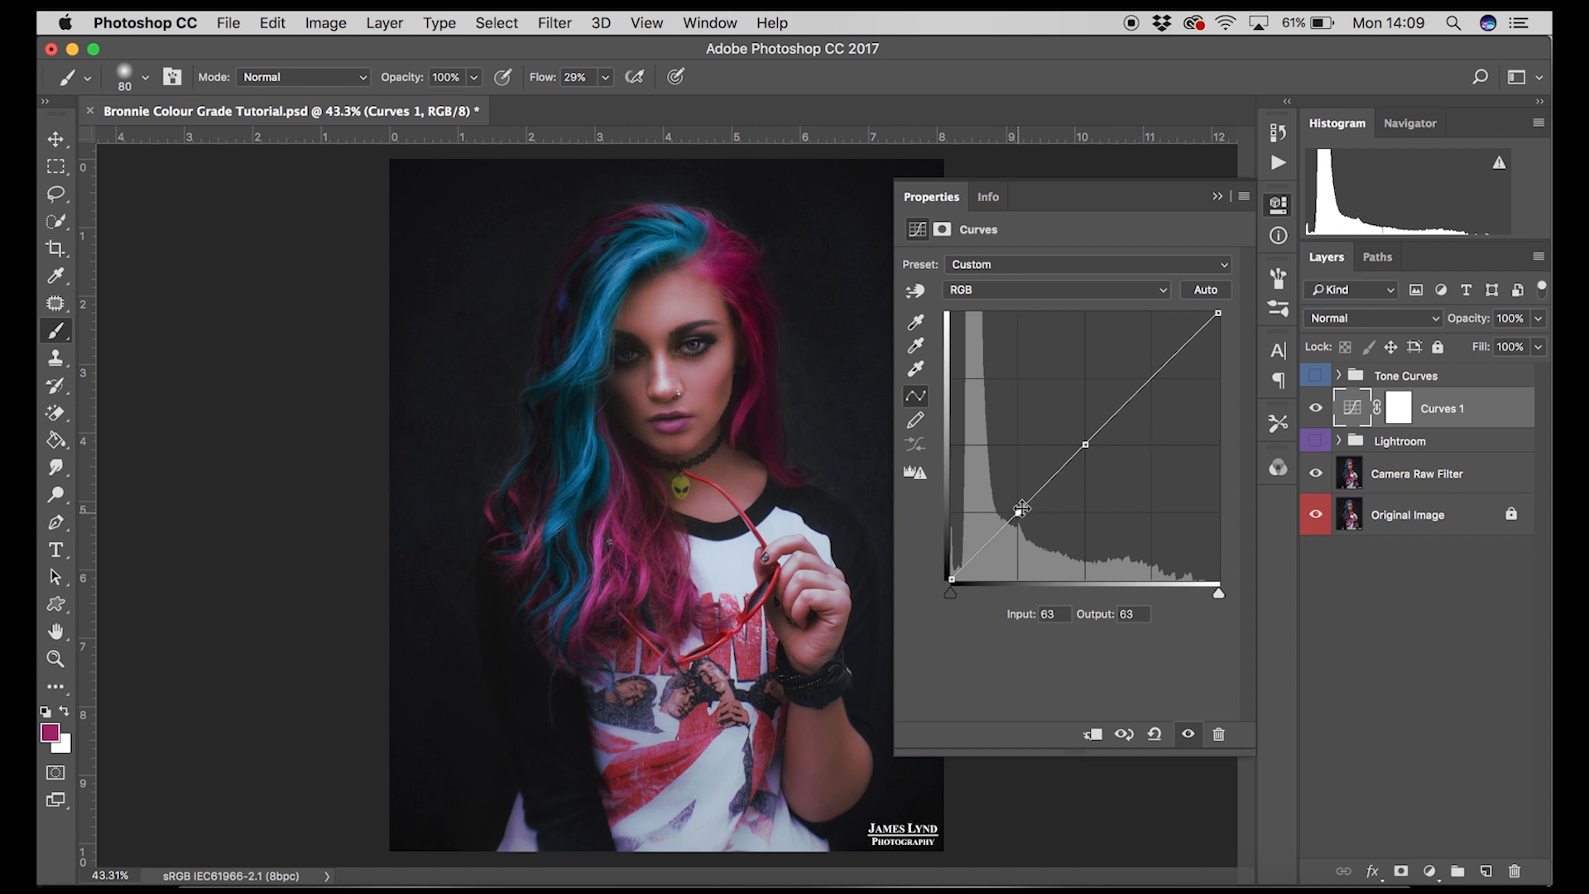
click(1151, 378)
click(1086, 445)
drag(951, 578, 950, 578)
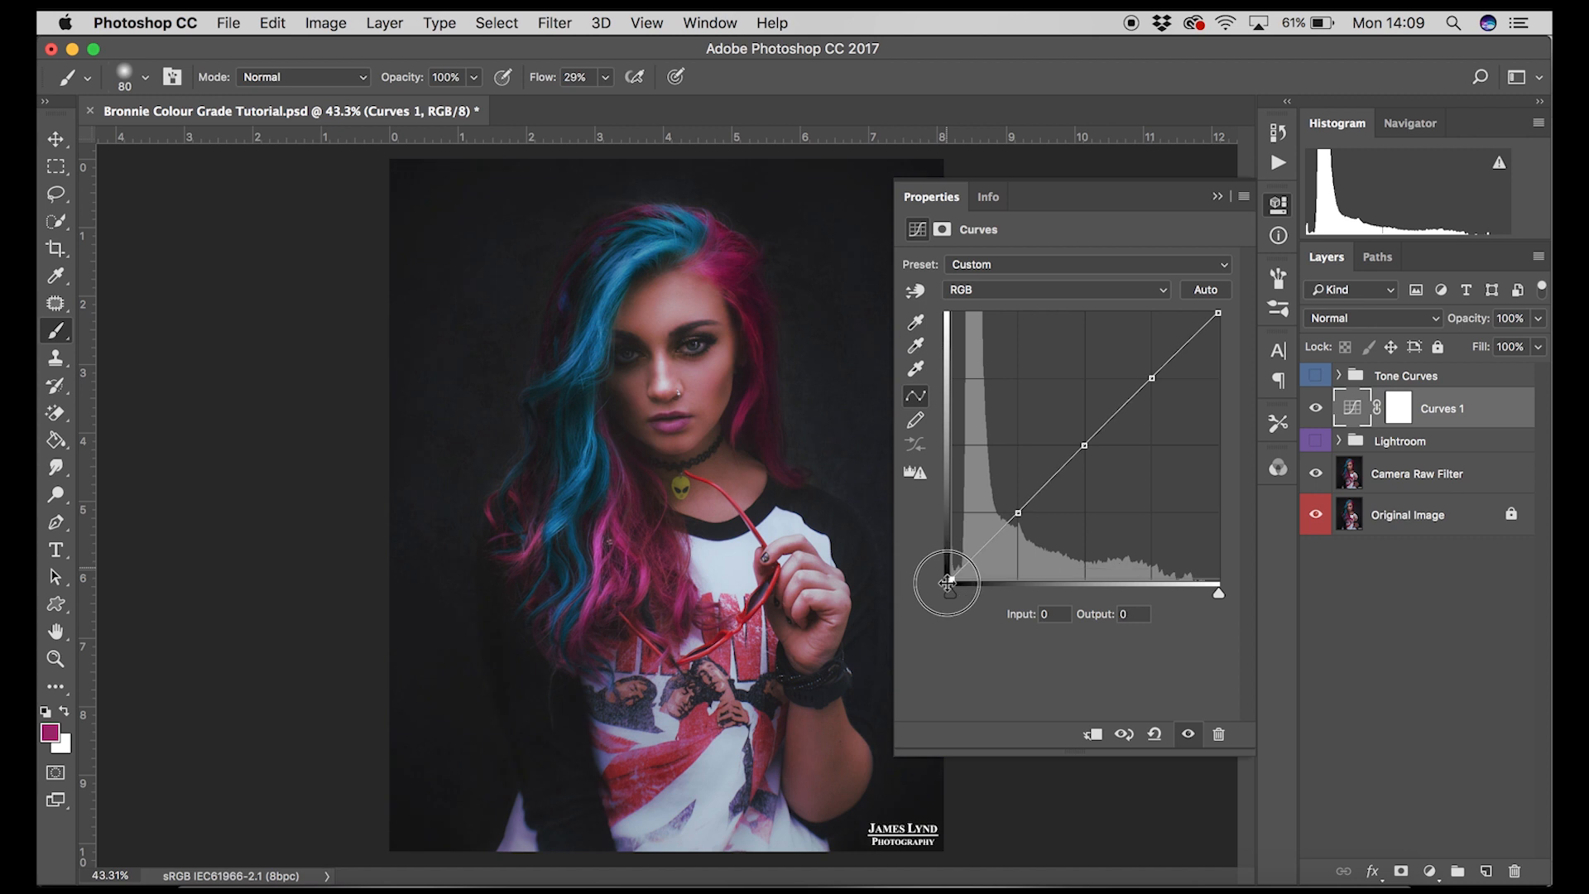
click(1019, 515)
drag(1019, 516, 1020, 516)
mouse_move(1218, 314)
mouse_down()
mouse_move(1241, 318)
mouse_move(1241, 344)
mouse_move(1217, 313)
mouse_up()
drag(1152, 380, 1152, 376)
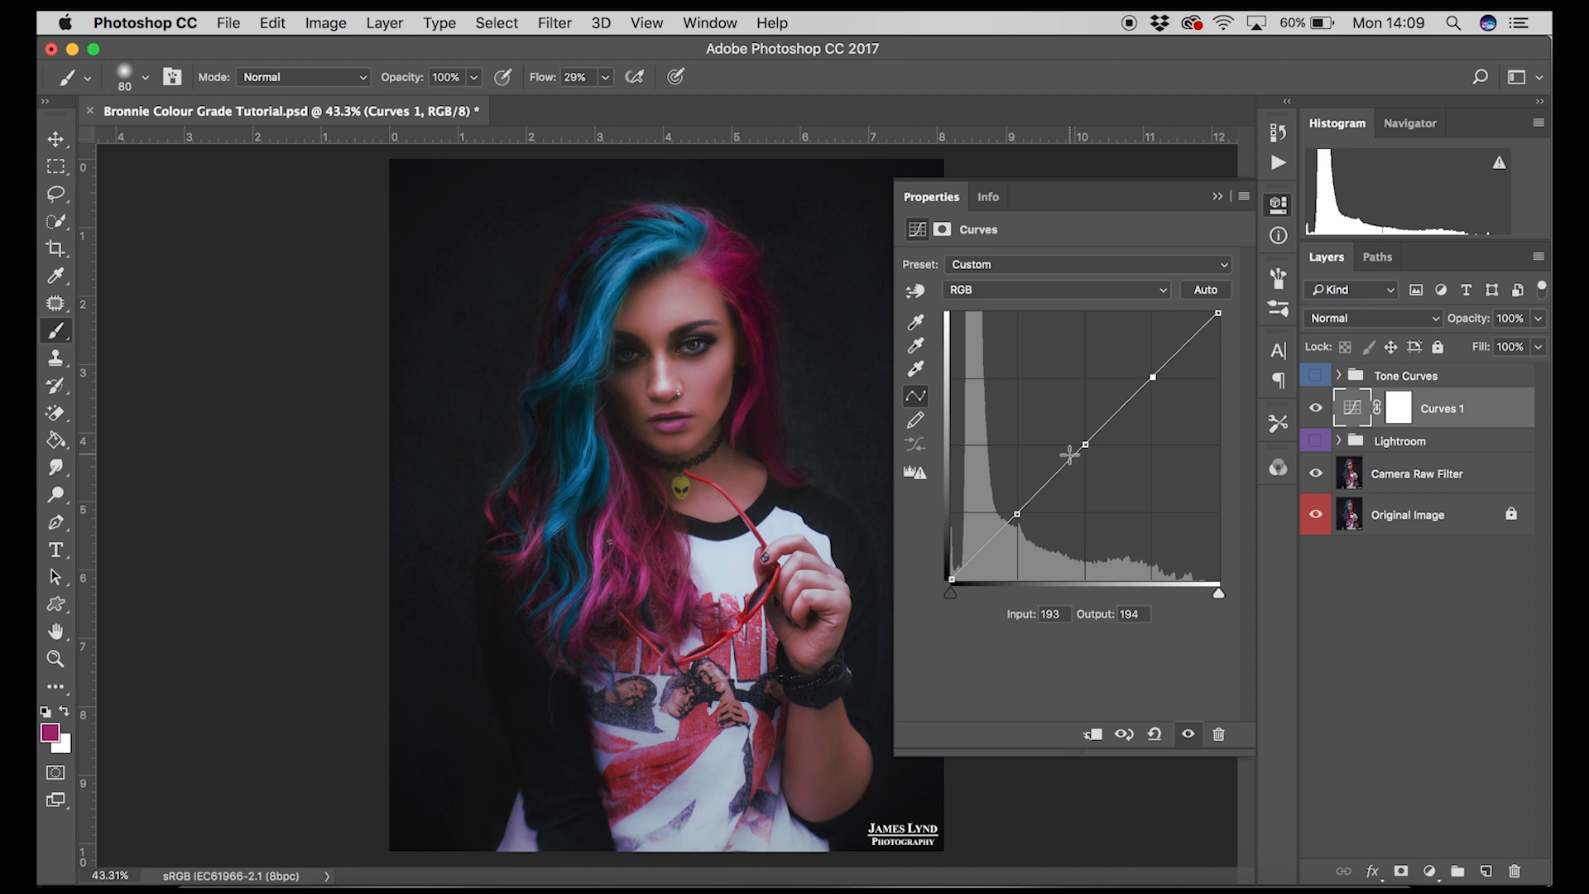
Step: Switch to the Red channel, add three curve points and pull the upper and lower points down to reduce red
click(1059, 291)
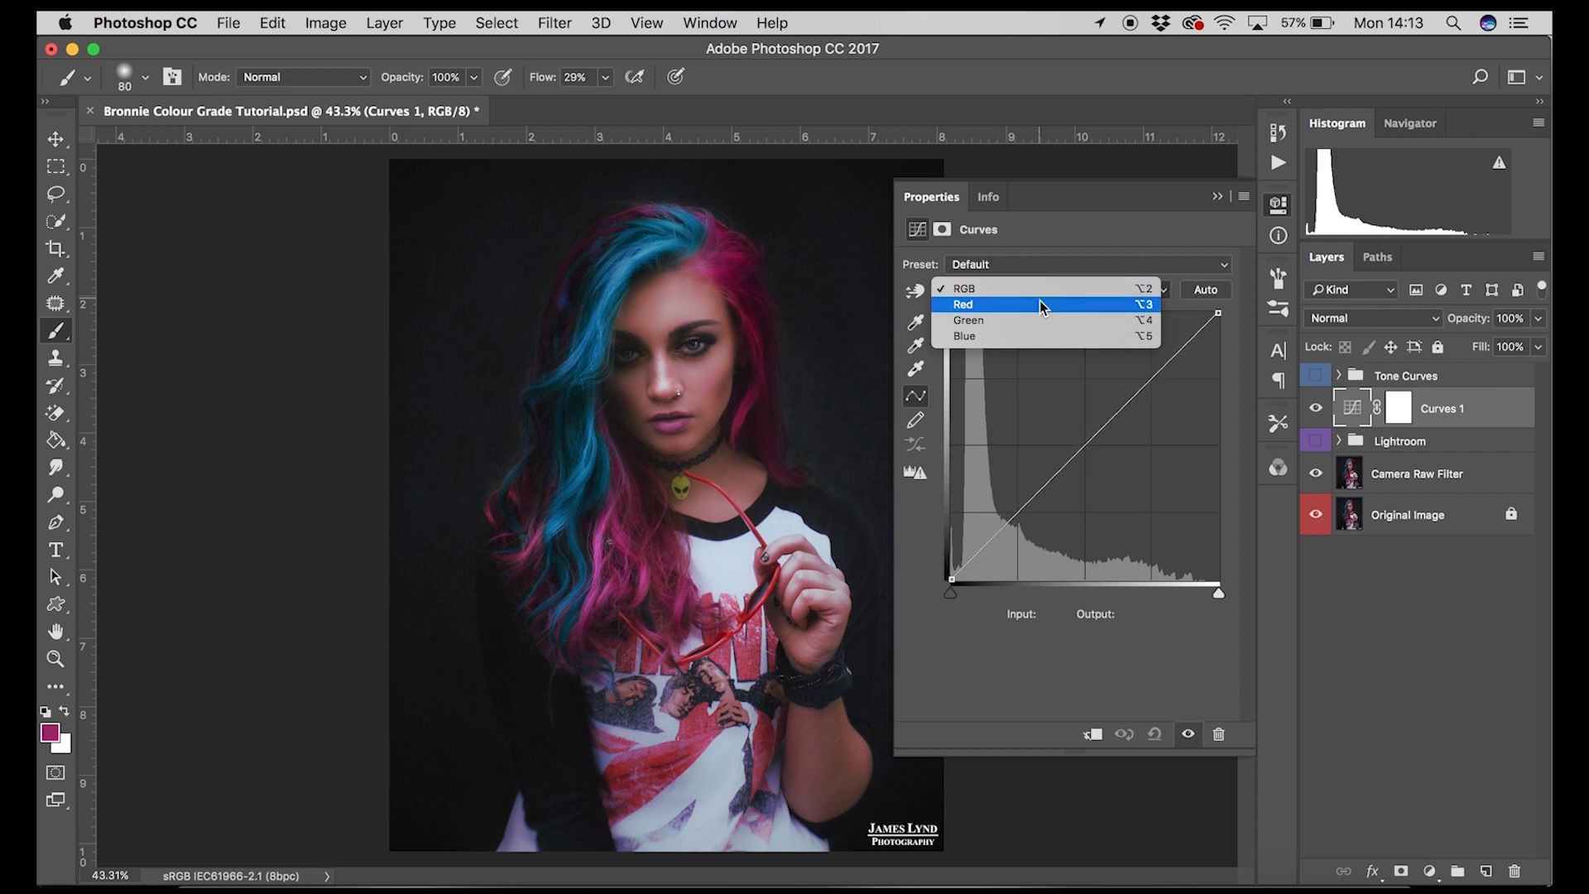
click(1040, 305)
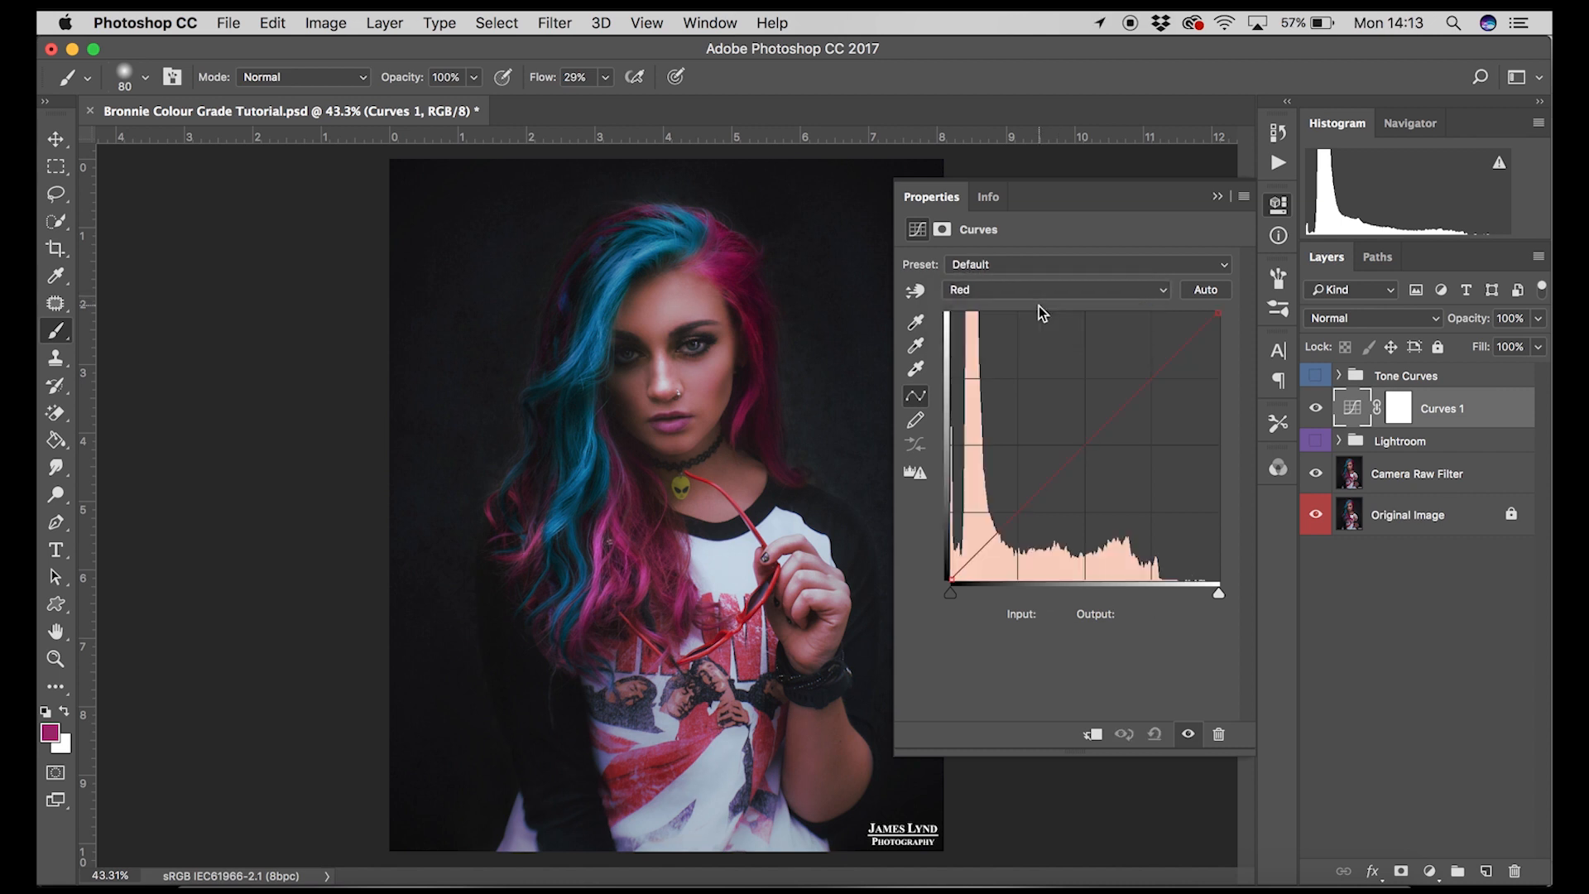
drag(1000, 374, 1086, 447)
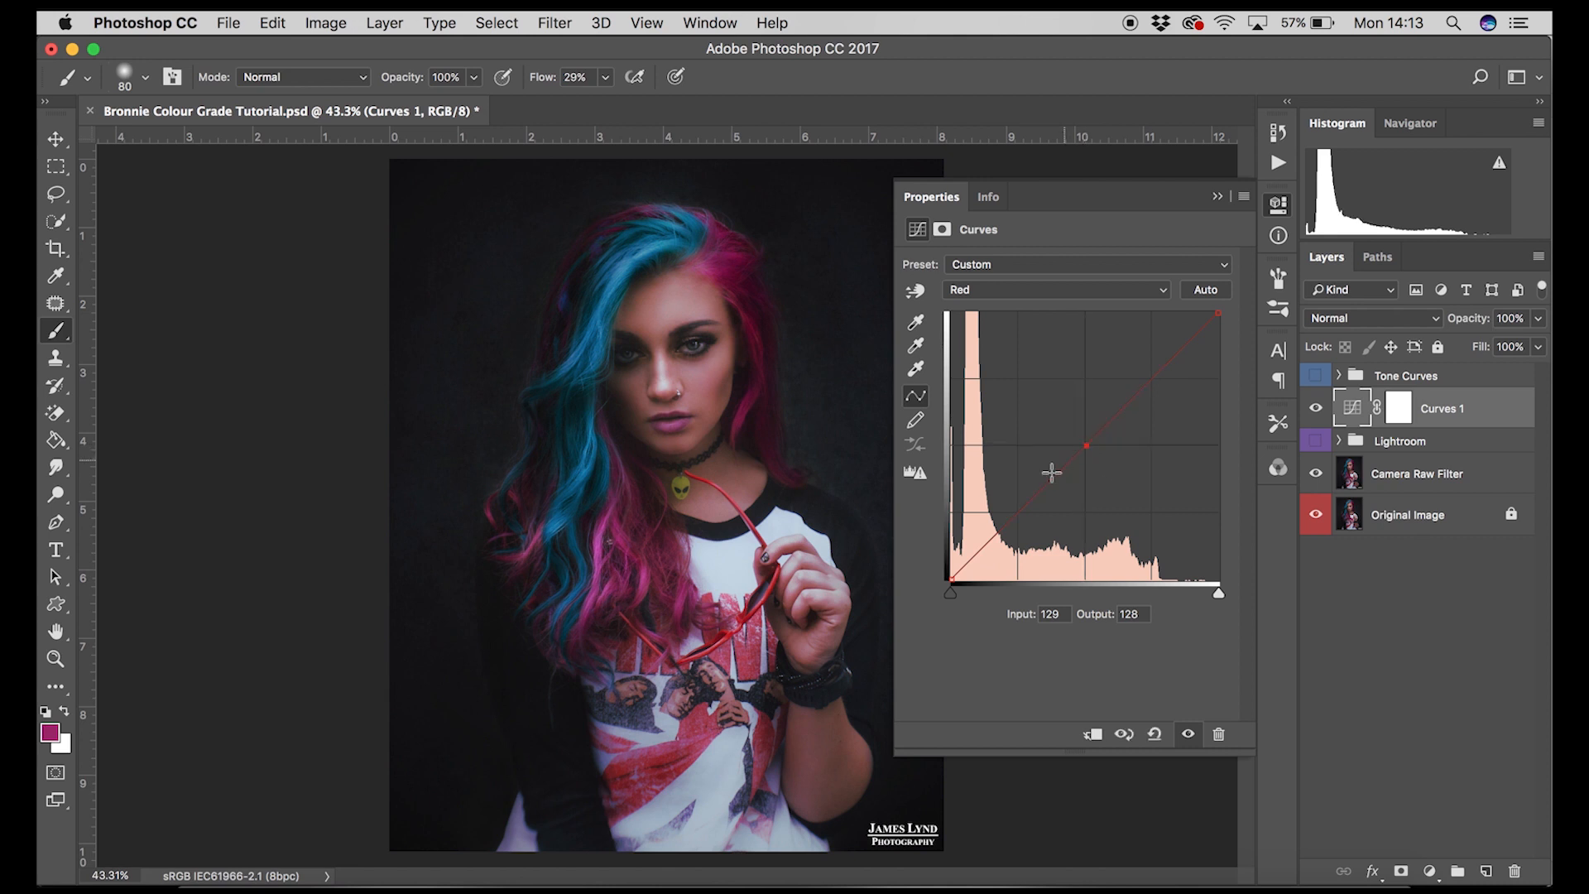
click(1017, 513)
click(1153, 379)
click(1089, 449)
click(1086, 447)
drag(1088, 451, 1093, 455)
mouse_move(1153, 379)
mouse_down()
mouse_move(1121, 350)
mouse_move(1179, 409)
mouse_move(1161, 396)
mouse_up()
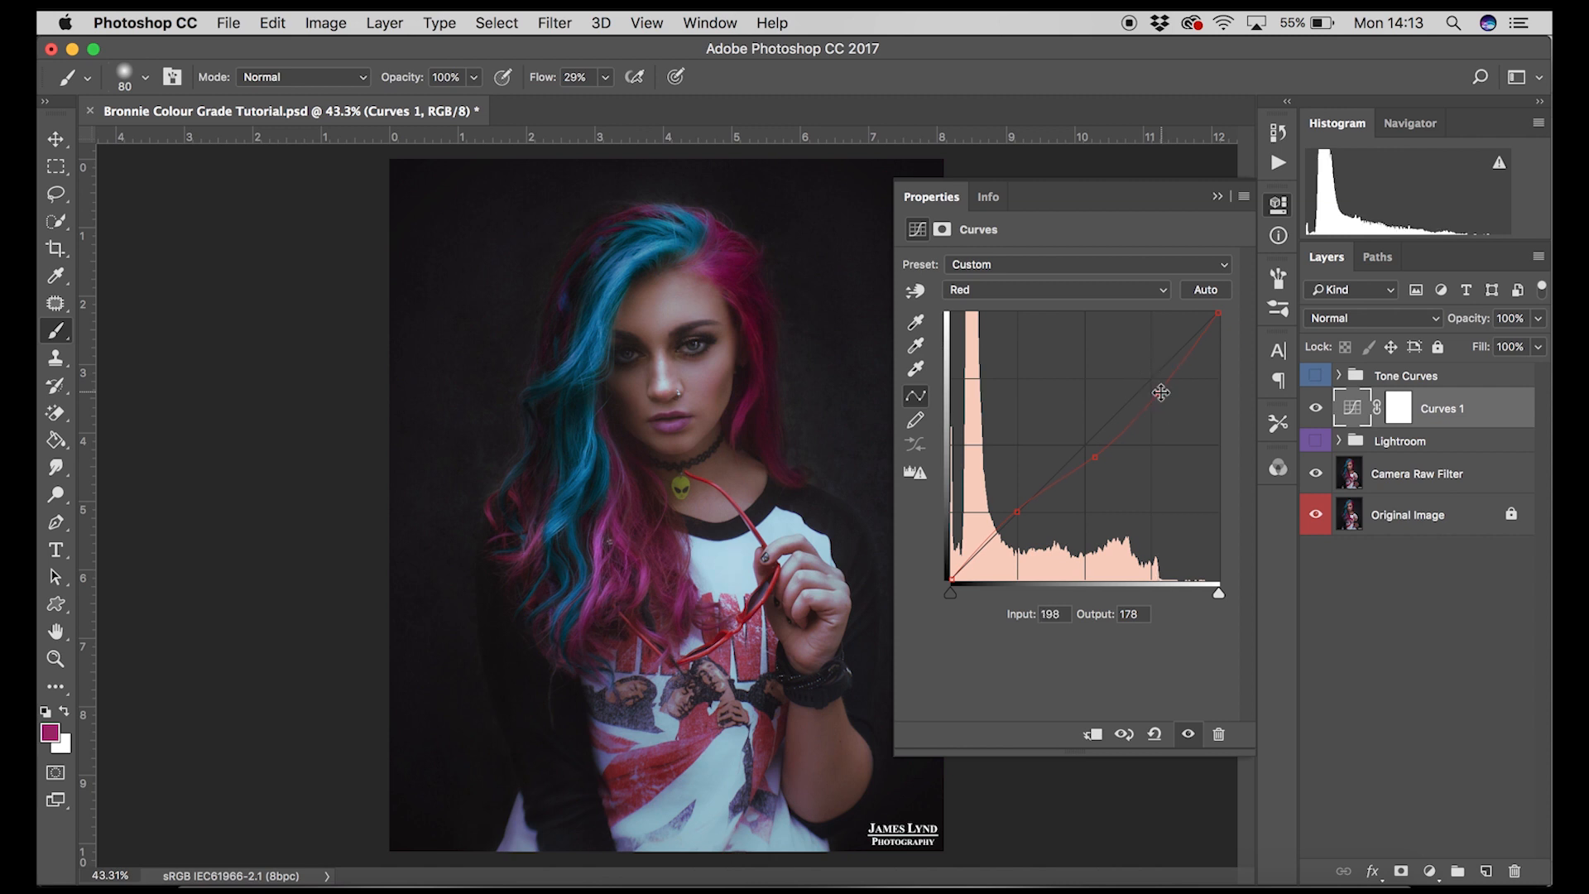
click(1019, 515)
drag(1019, 516, 1025, 522)
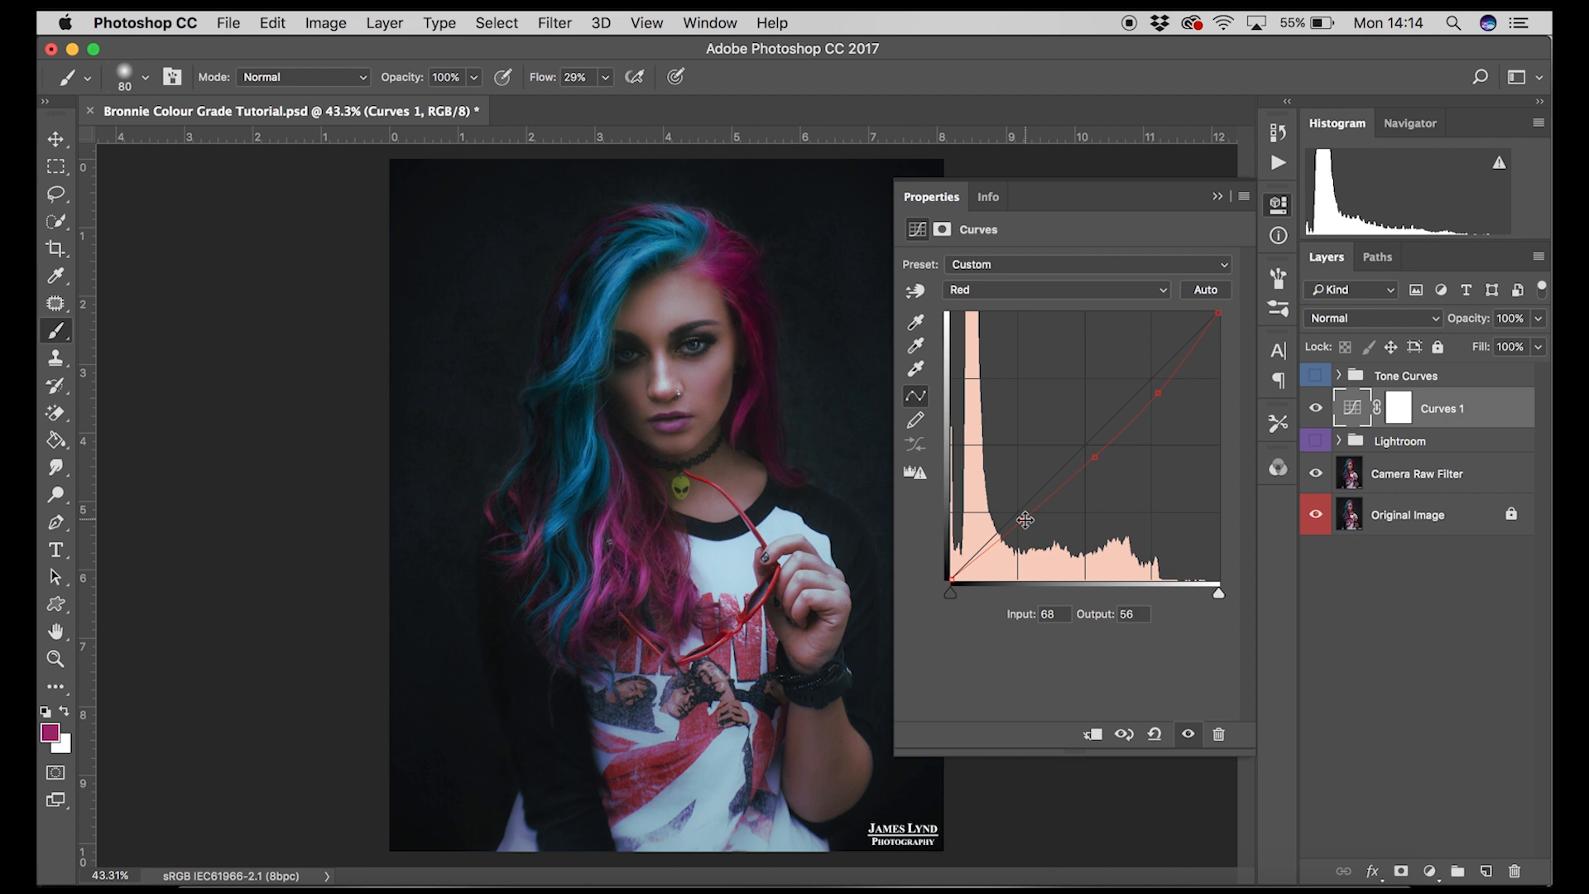
Step: Switch to the Blue channel, add three curve points and nudge the midpoint slightly downward
click(1046, 286)
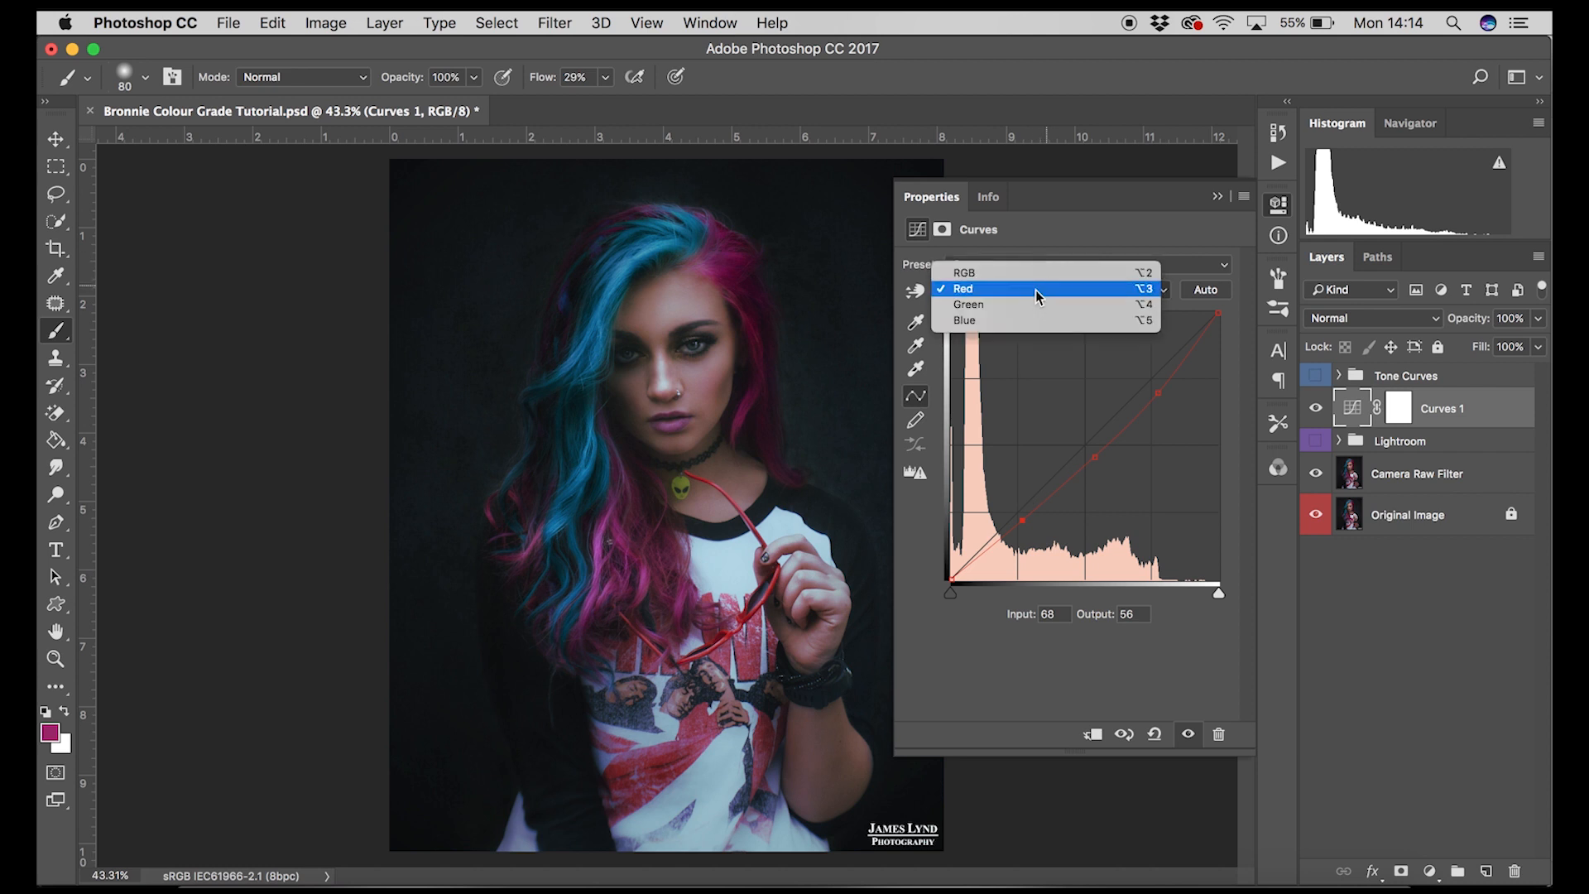
click(1010, 321)
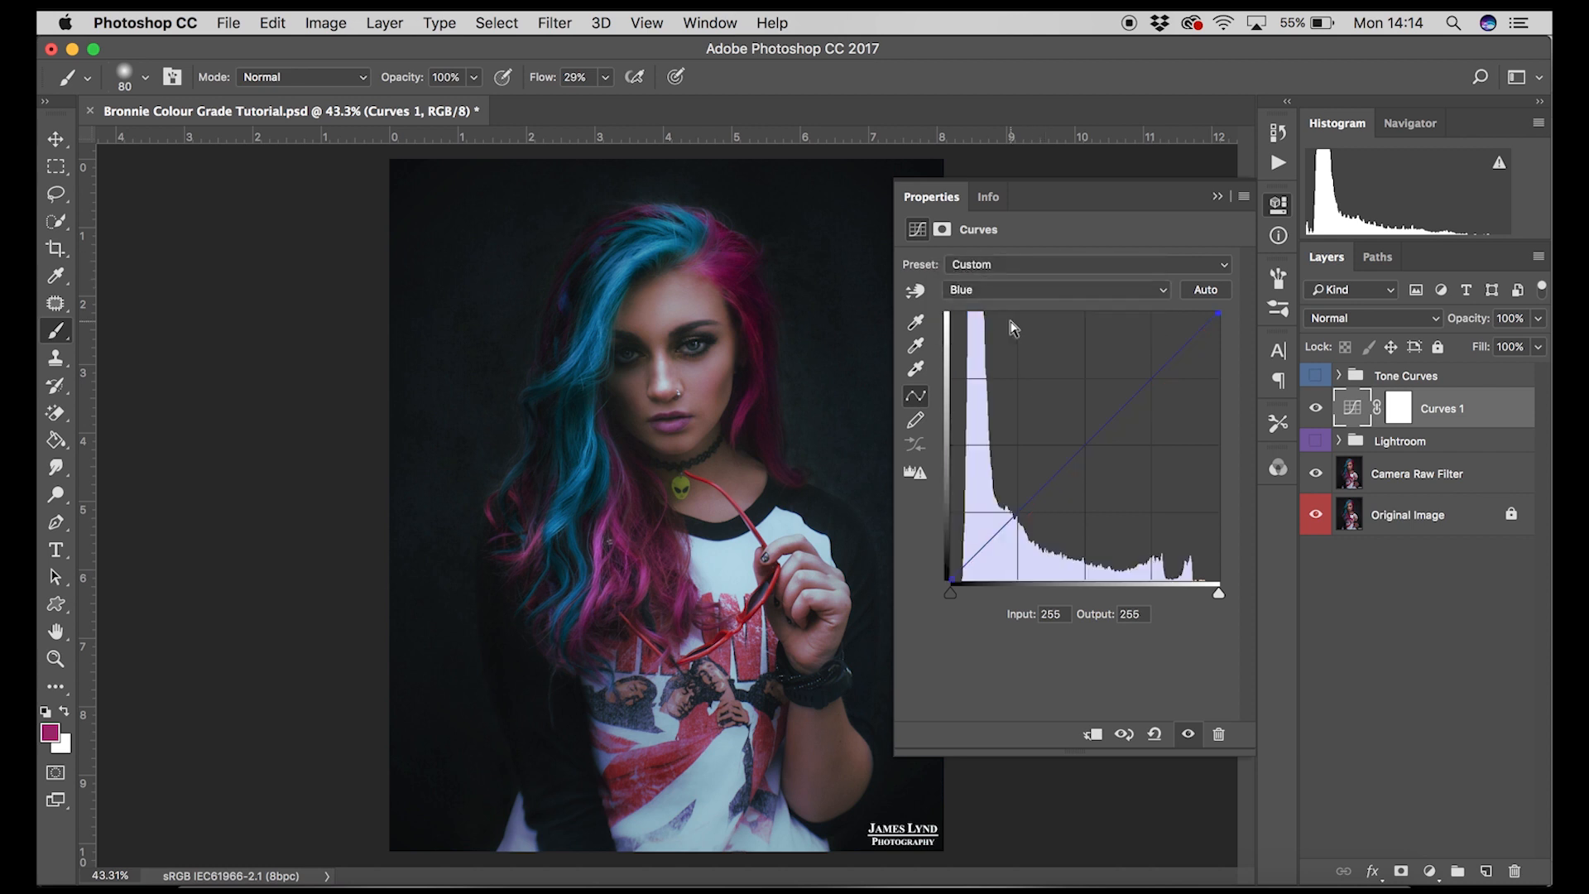
mouse_move(1085, 445)
mouse_down()
mouse_move(993, 344)
mouse_move(1179, 542)
mouse_move(1084, 445)
mouse_up()
click(1017, 513)
click(1152, 383)
drag(1086, 444, 1093, 450)
click(1016, 514)
drag(1017, 518, 1019, 519)
click(1155, 382)
mouse_move(1156, 385)
mouse_down()
mouse_move(1175, 400)
mouse_move(1153, 381)
mouse_up()
click(1220, 316)
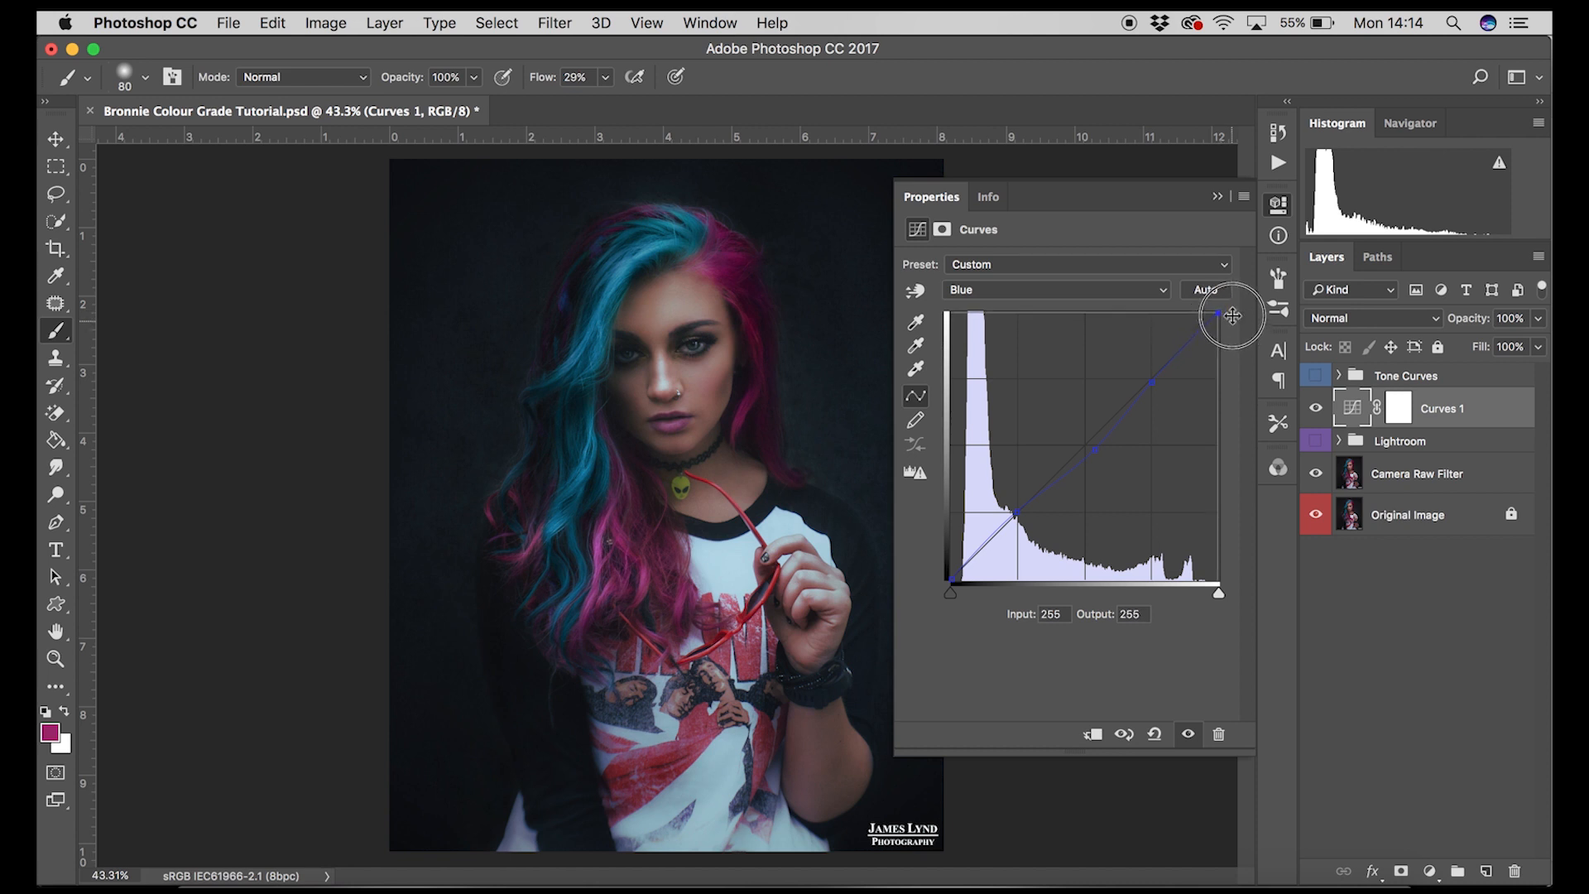
Step: Switch to the Green channel, add three curve points, lower the shadow point slightly, then close the Properties panel
click(1145, 291)
click(968, 272)
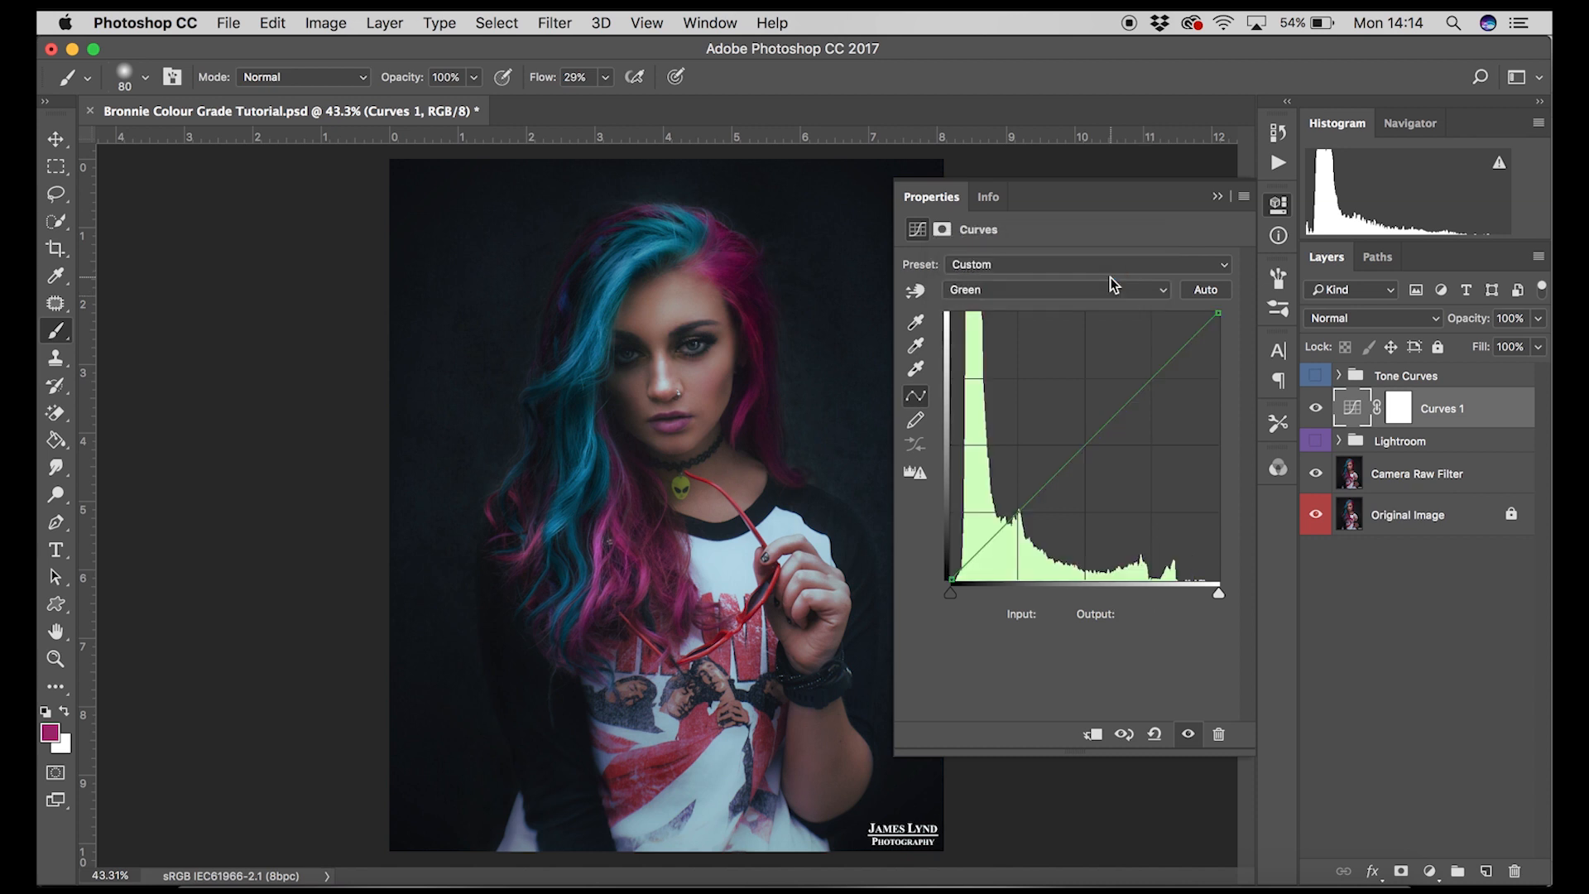
mouse_move(1082, 443)
mouse_down()
mouse_move(976, 337)
mouse_move(1206, 585)
mouse_move(1205, 550)
mouse_move(1118, 500)
mouse_move(1085, 445)
mouse_up()
click(1017, 511)
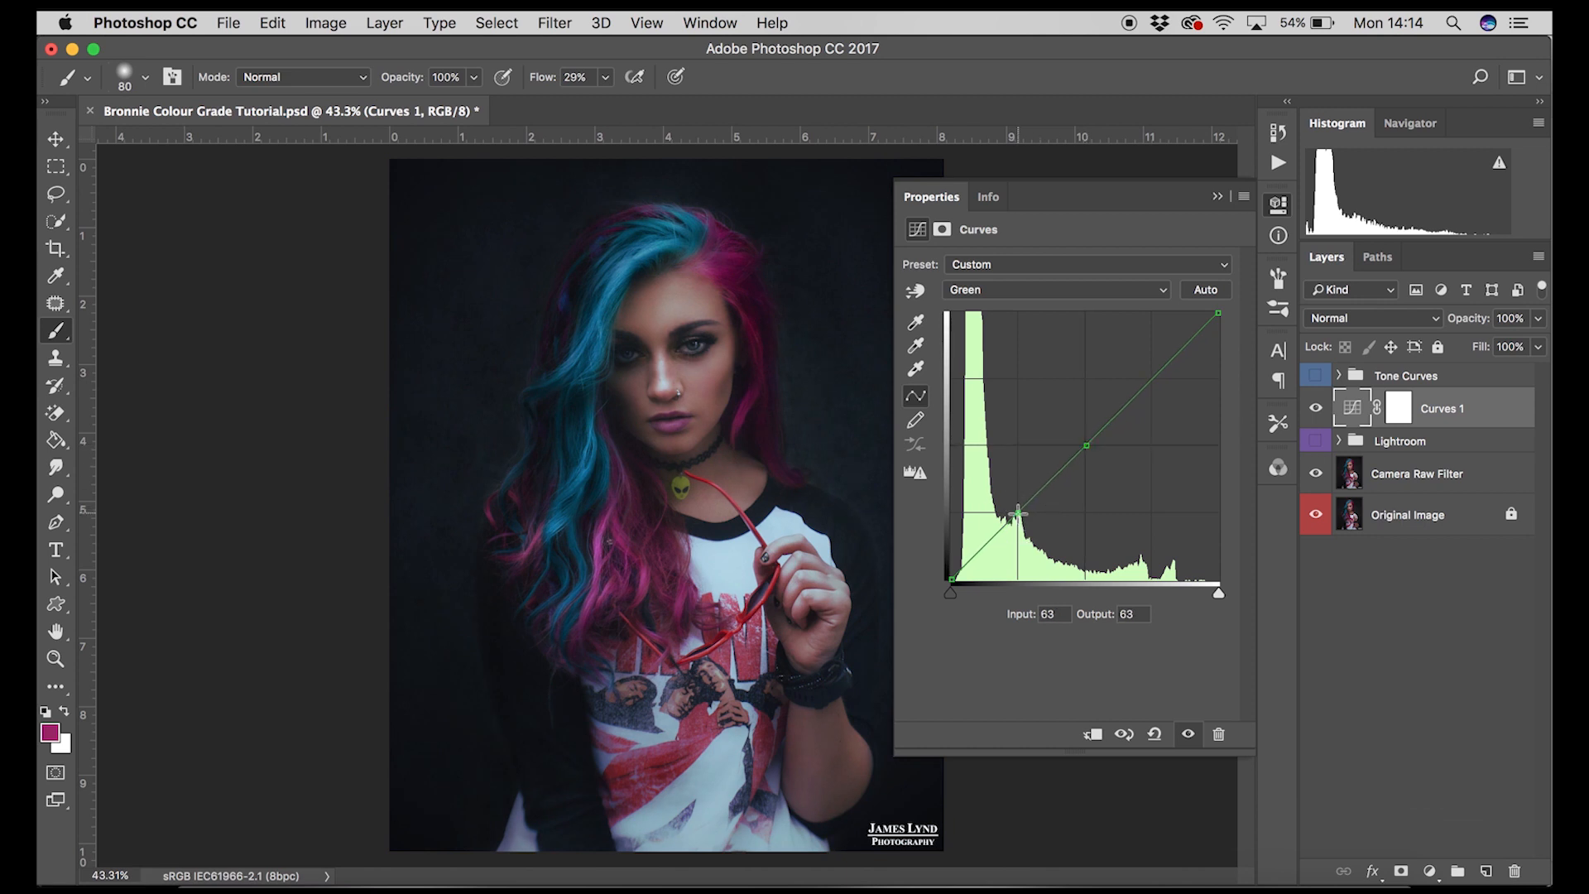
click(1152, 378)
click(1087, 445)
drag(1087, 444, 1086, 443)
drag(1151, 379, 1153, 383)
drag(1218, 313, 1218, 314)
drag(1019, 513, 1024, 520)
click(952, 576)
drag(952, 577, 946, 573)
click(1216, 196)
Step: Toggle the Curves 1 layer's visibility to compare before and after, reopening its curve settings briefly
click(1318, 411)
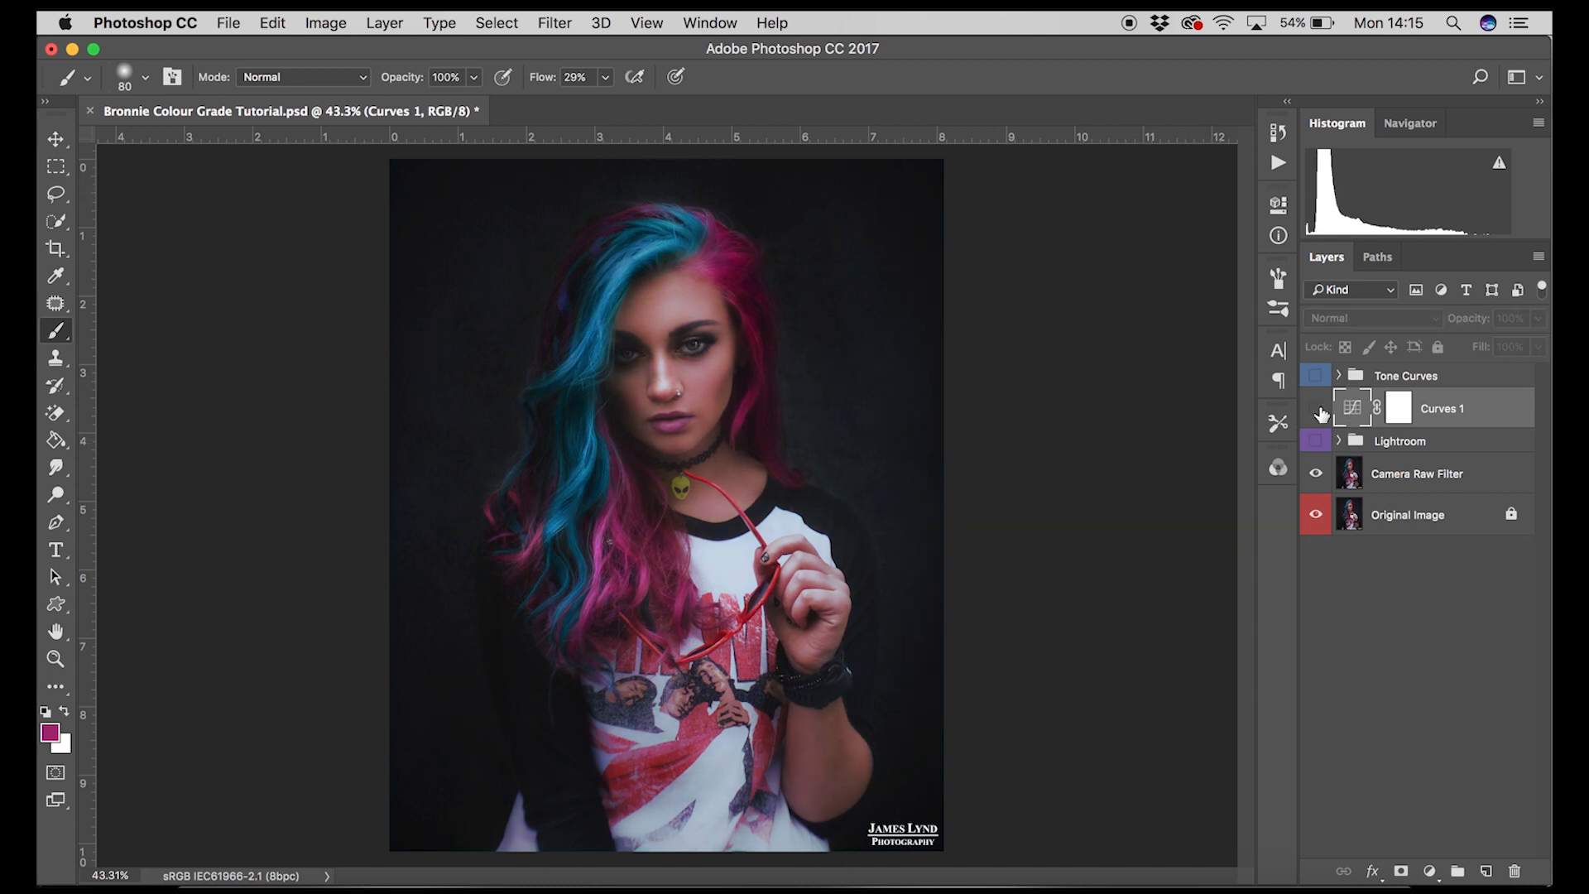
click(1319, 410)
click(1317, 411)
click(1317, 410)
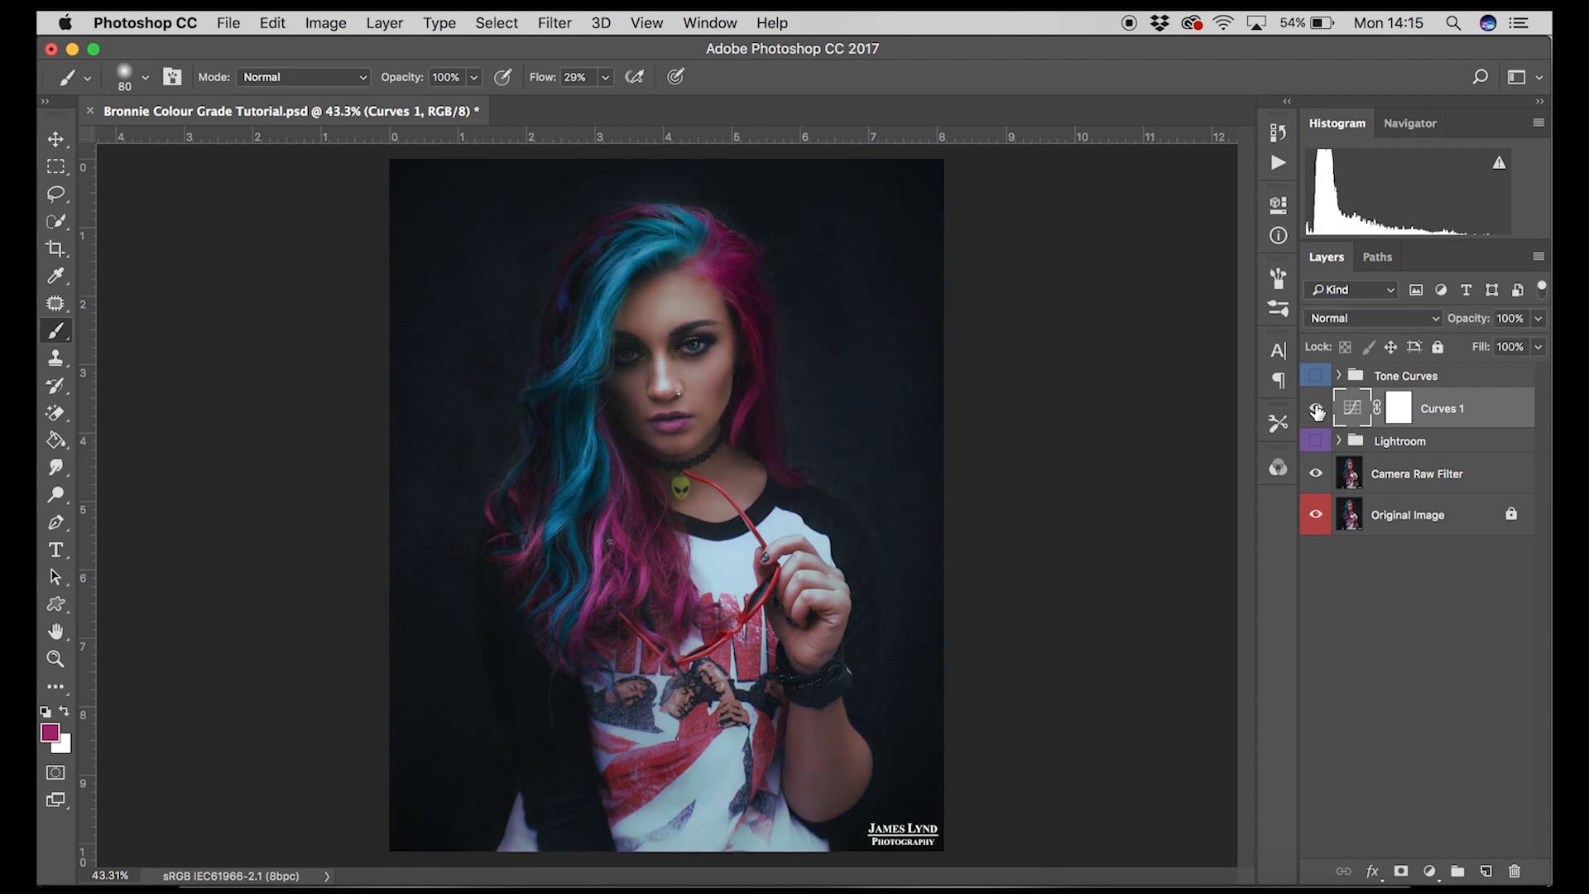
click(1317, 411)
click(1318, 411)
double_click(1348, 408)
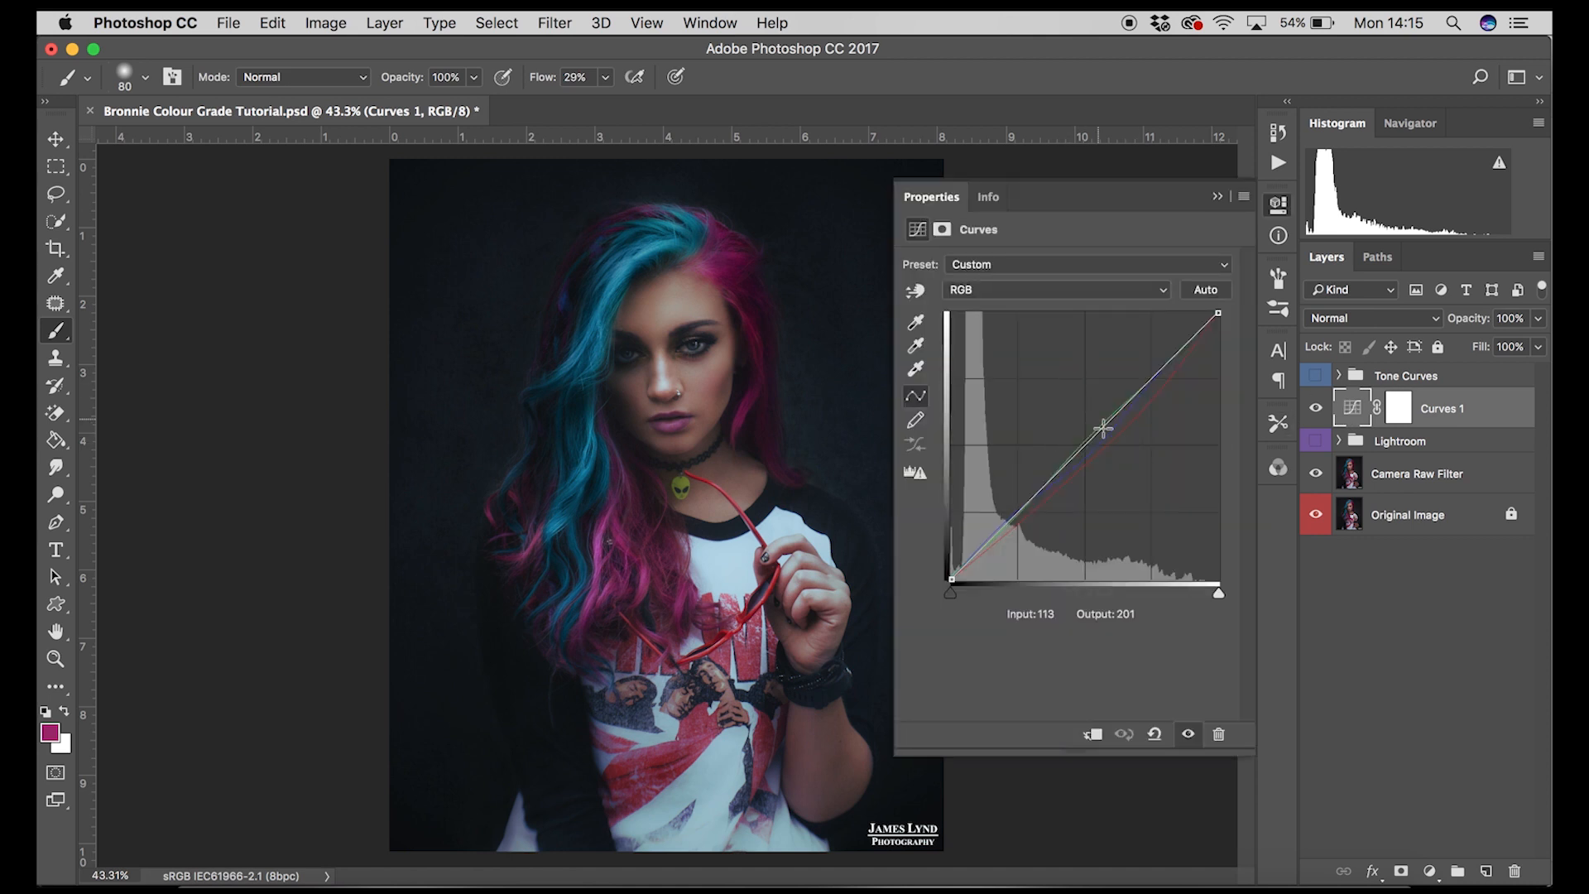
click(1217, 196)
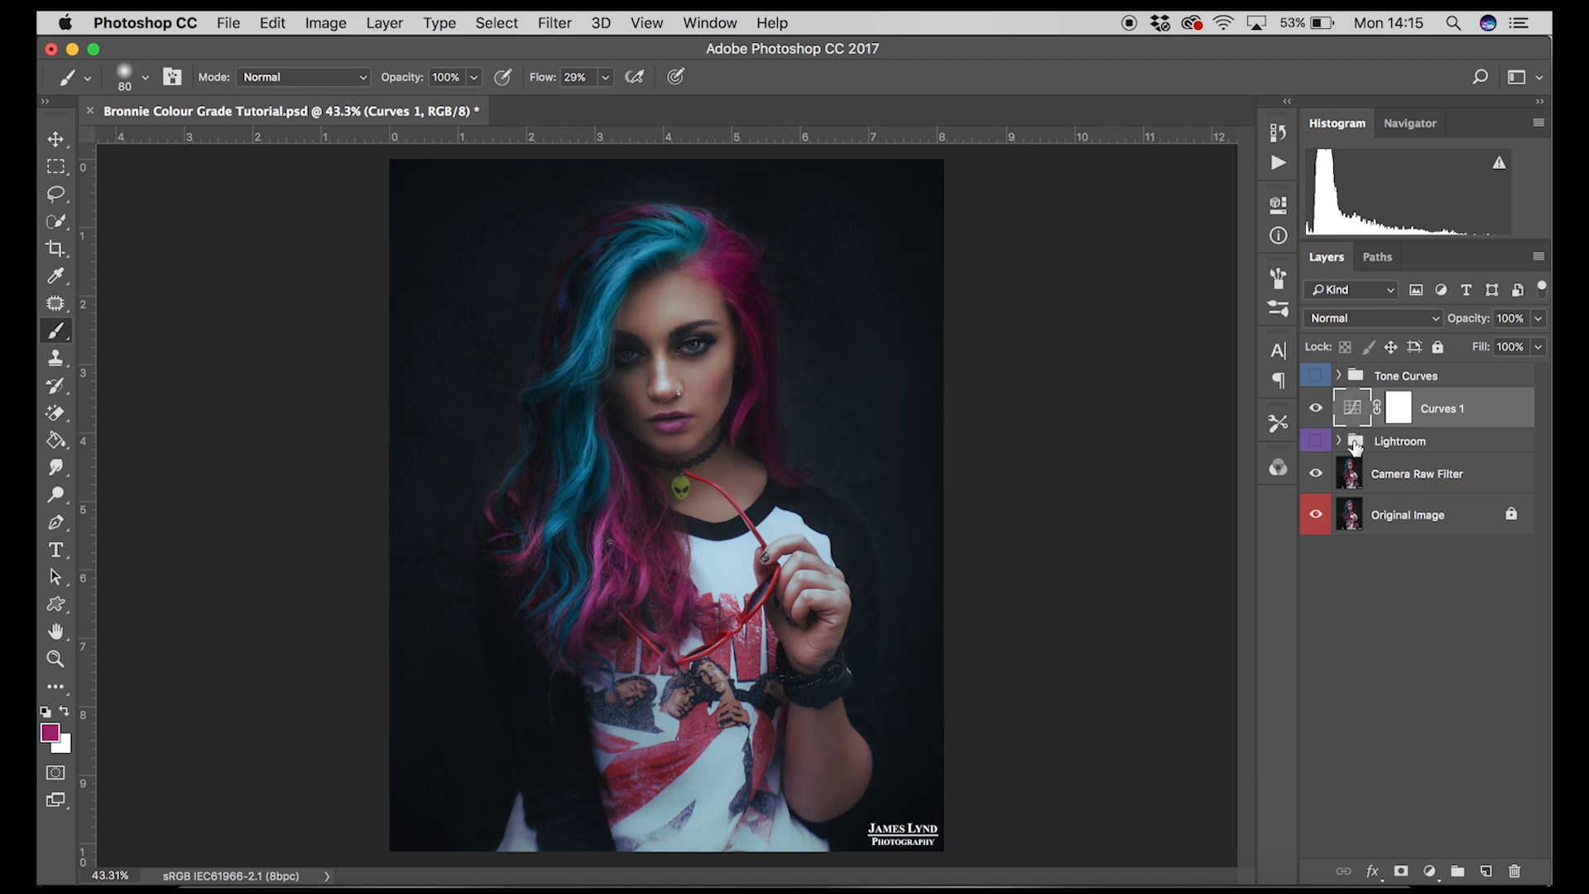
click(1316, 411)
click(1316, 410)
click(1316, 411)
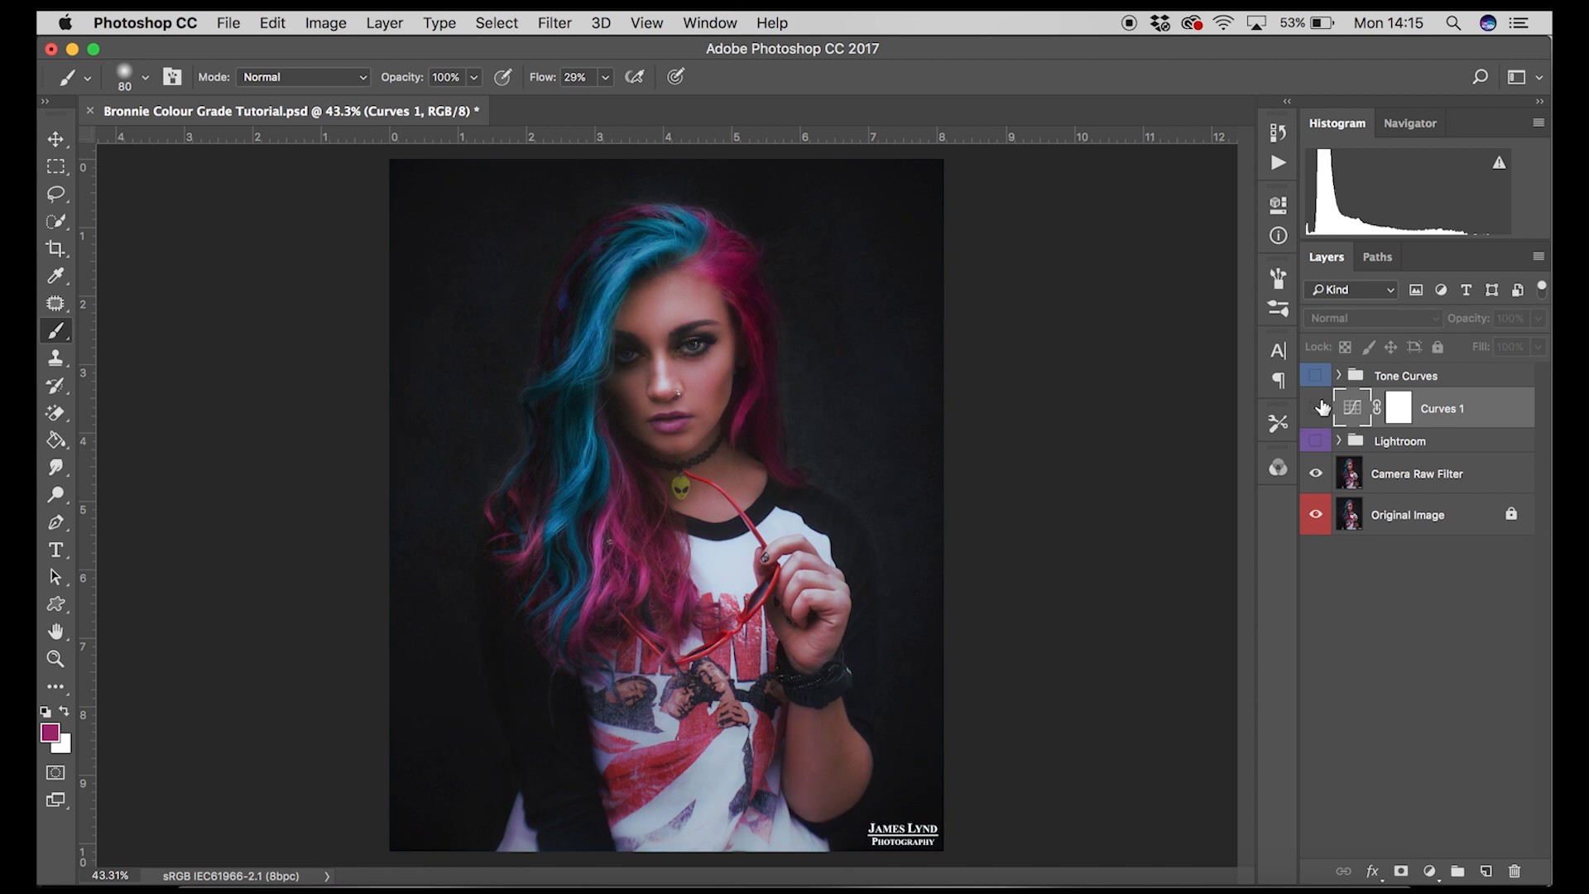
Step: Show and expand the Tone Curves group, then toggle the Warm Curves layer's visibility to compare
click(1317, 376)
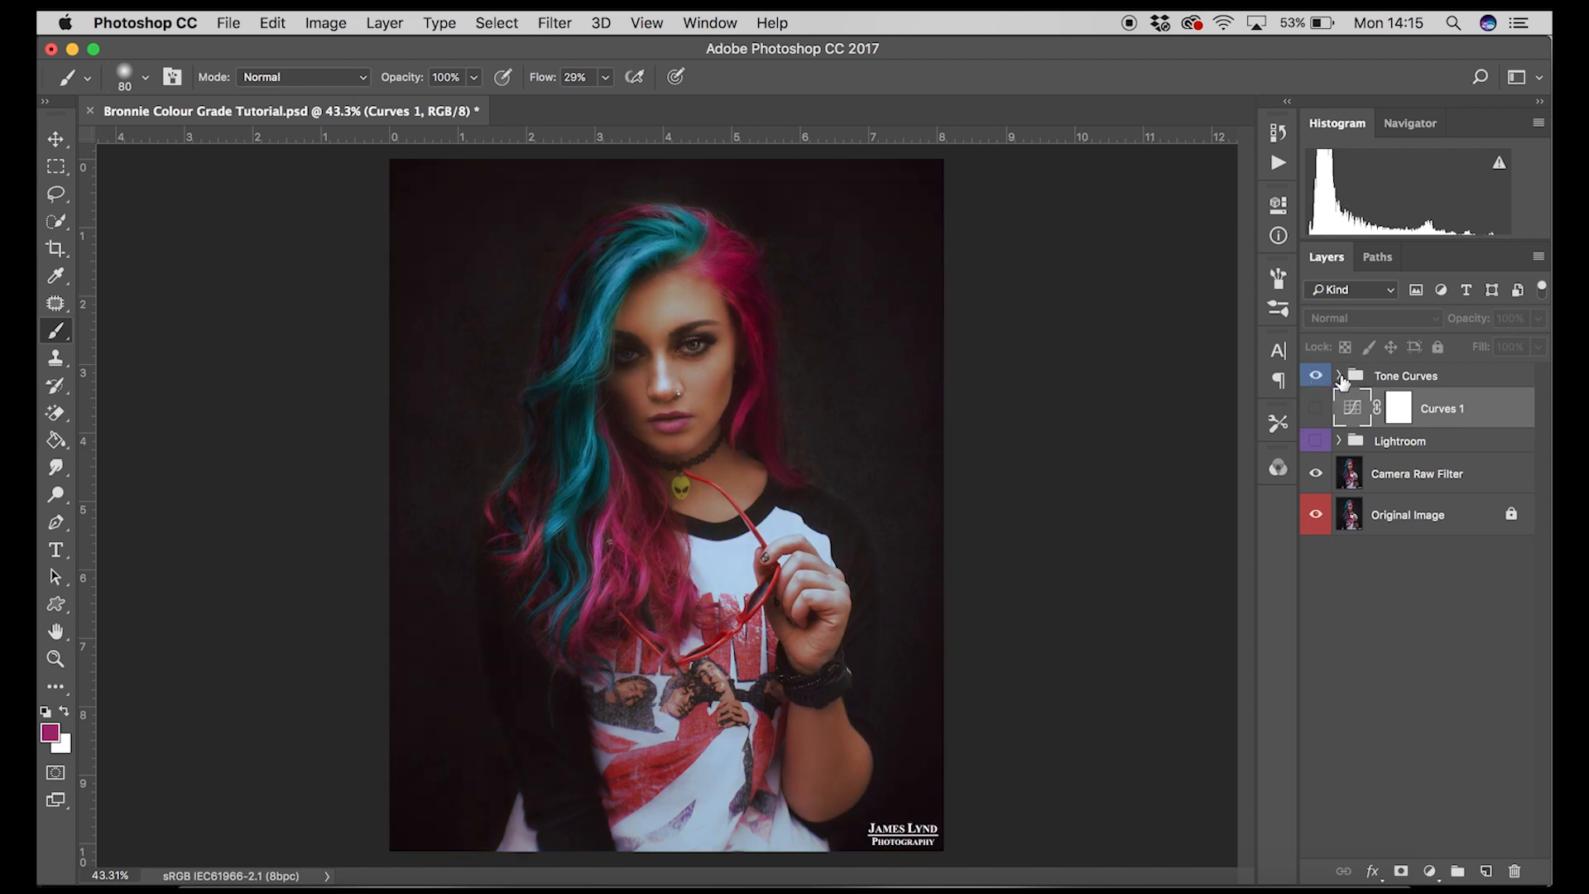
click(1340, 376)
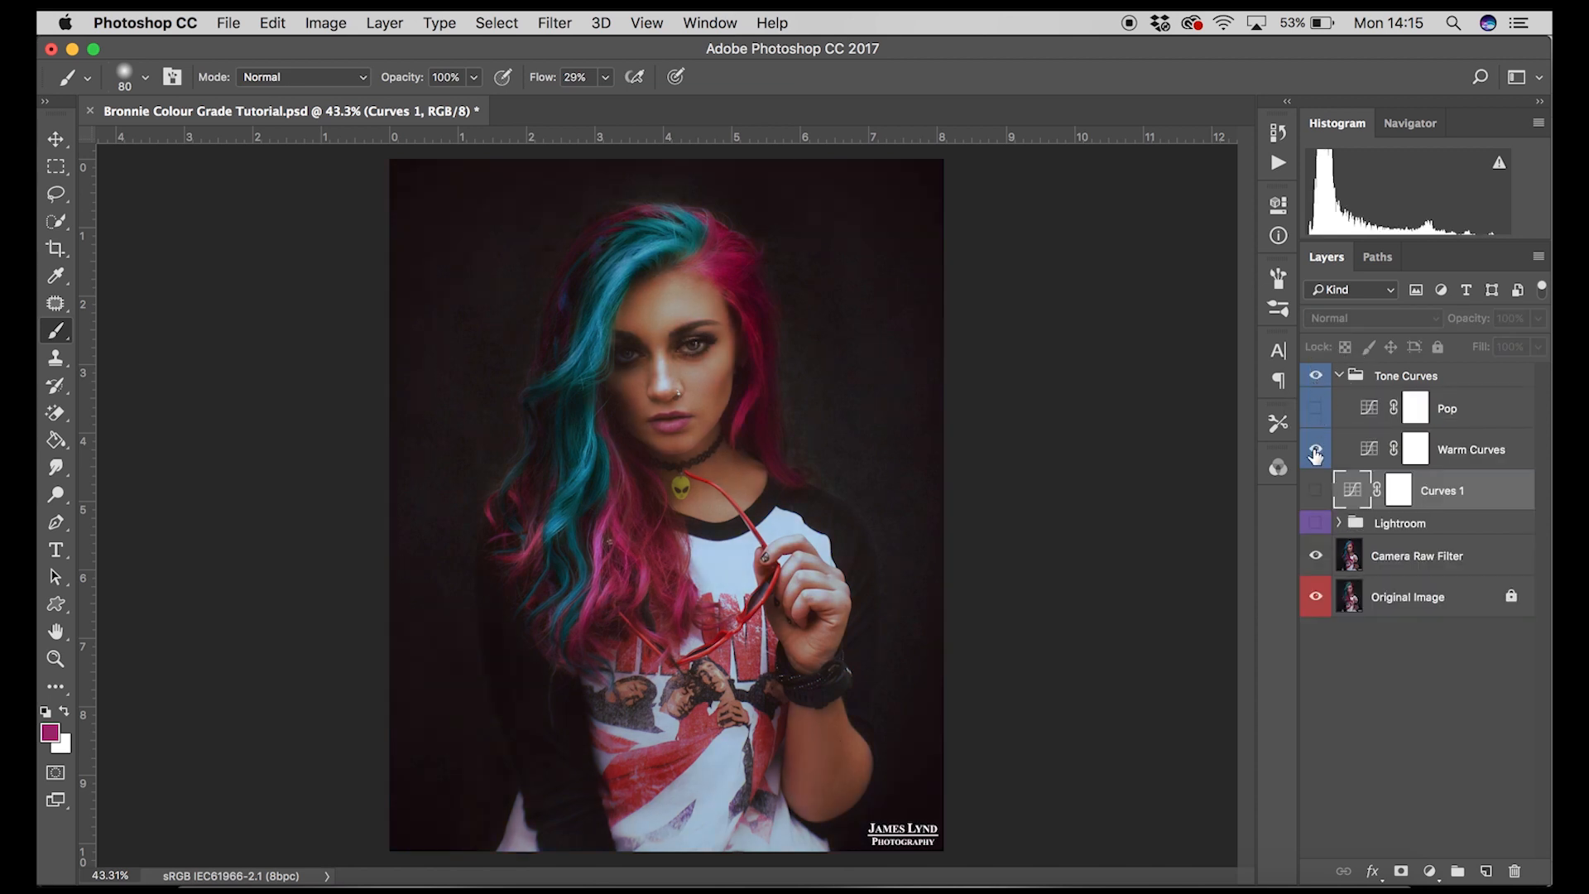
click(1317, 451)
click(1317, 451)
click(1316, 451)
click(1316, 451)
Step: Toggle the Pop curves layer's visibility to compare the image with and without it
click(1315, 410)
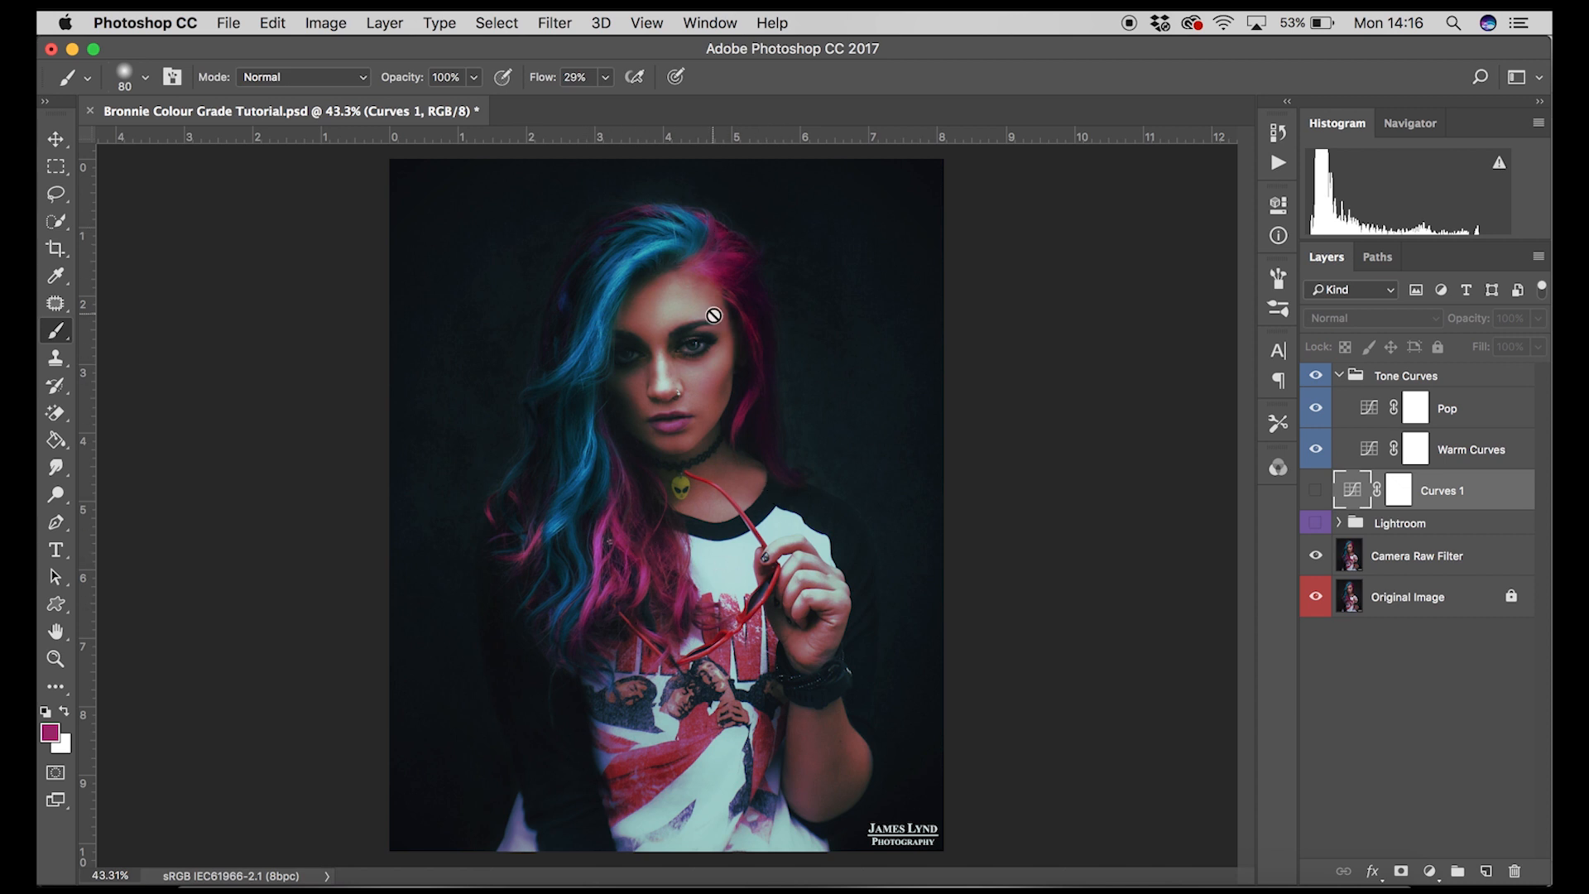
click(1315, 411)
click(1315, 412)
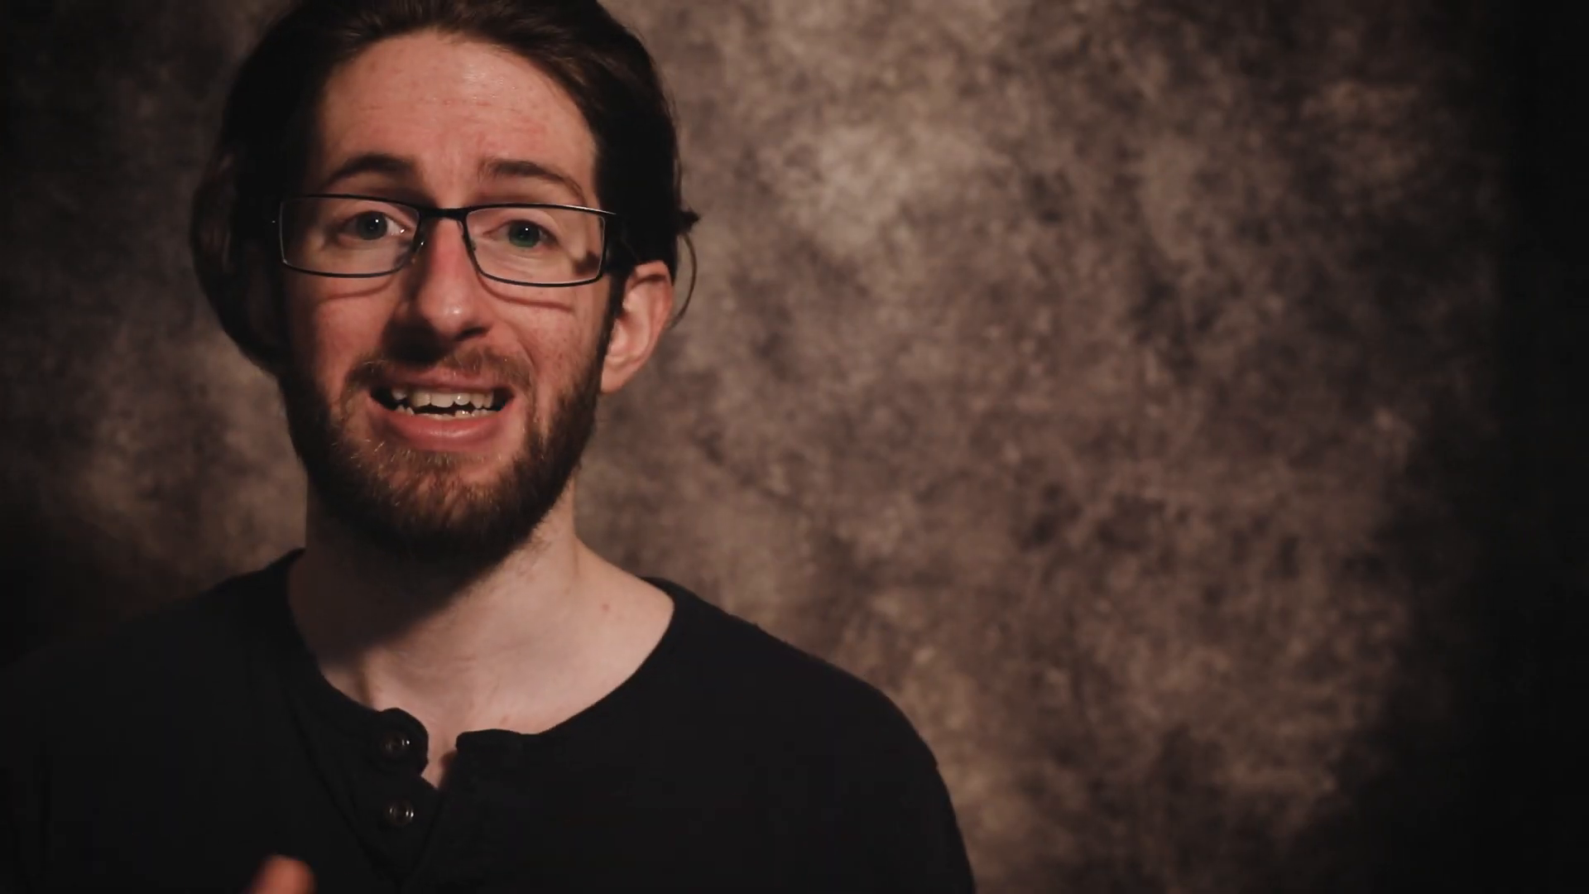